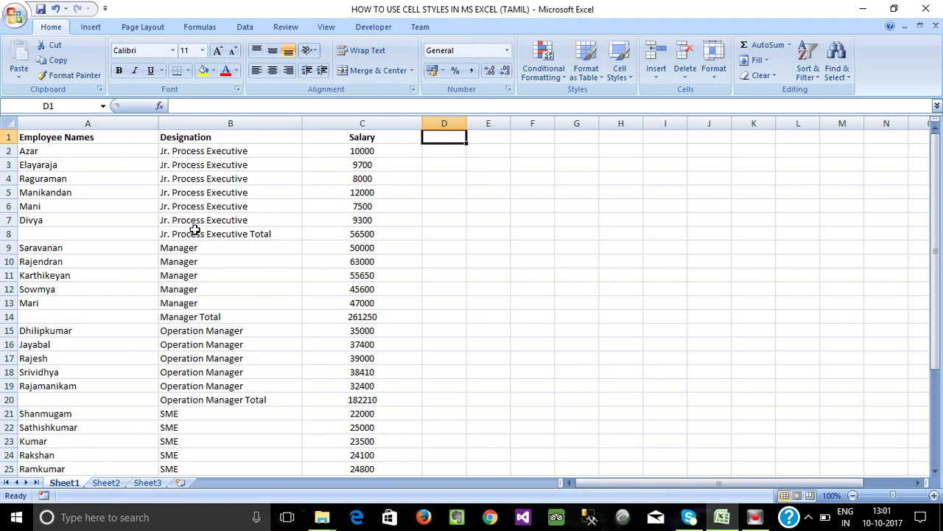
Format the employee data in A1:C35 as a table with headers, using the light style with a solid blue header row
{"action": "left_click", "coordinate": [221, 192]}
{"action": "left_click_drag", "start_coordinate": [69, 137], "coordinate": [321, 416]}
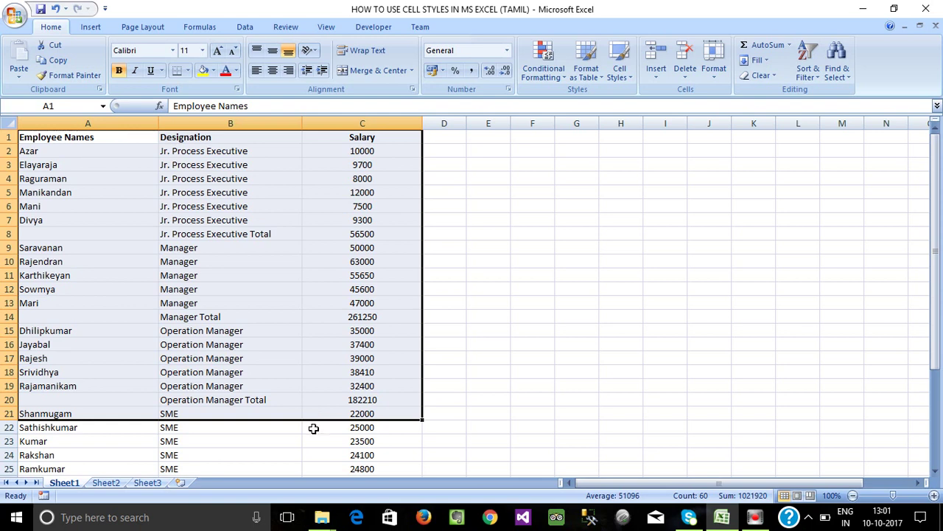
{"action": "left_click", "coordinate": [209, 275]}
{"action": "left_click_drag", "start_coordinate": [42, 139], "coordinate": [333, 454]}
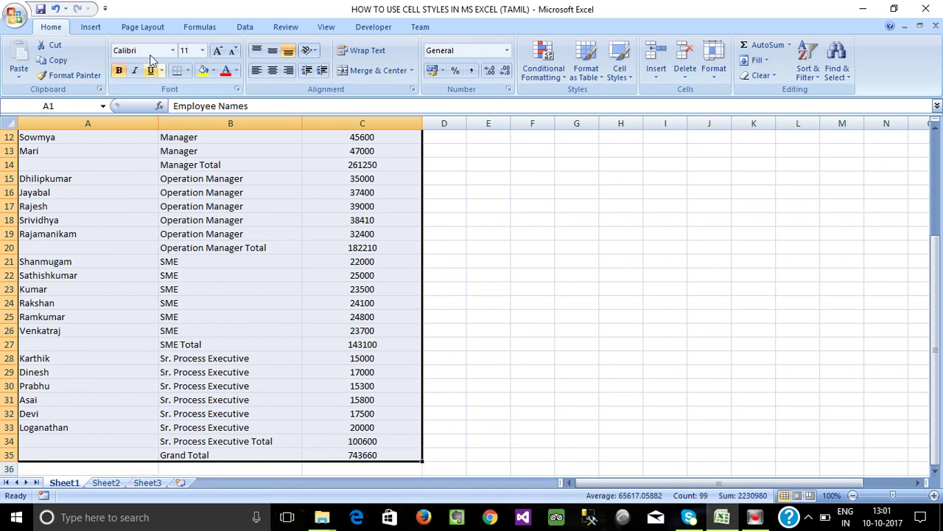
{"action": "left_click", "coordinate": [597, 76]}
{"action": "left_click", "coordinate": [632, 157]}
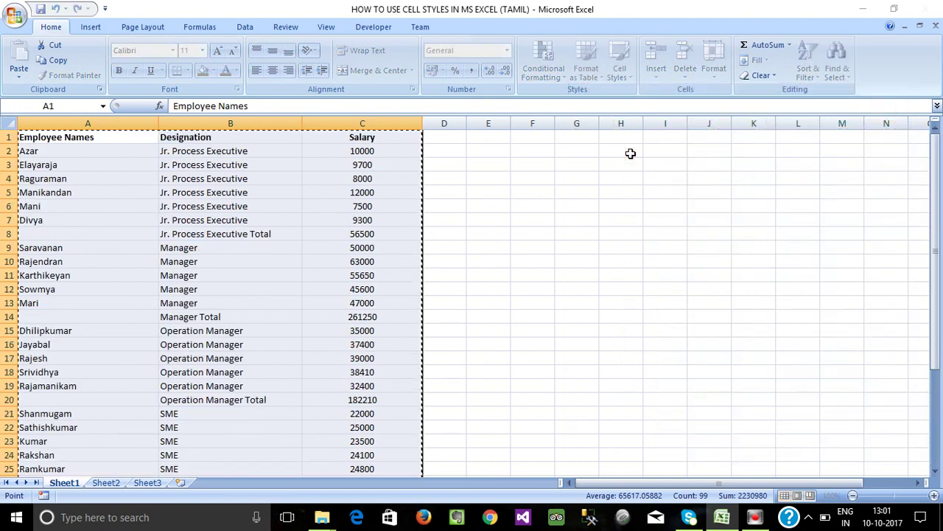
{"action": "left_click", "coordinate": [508, 319]}
{"action": "left_click", "coordinate": [516, 322]}
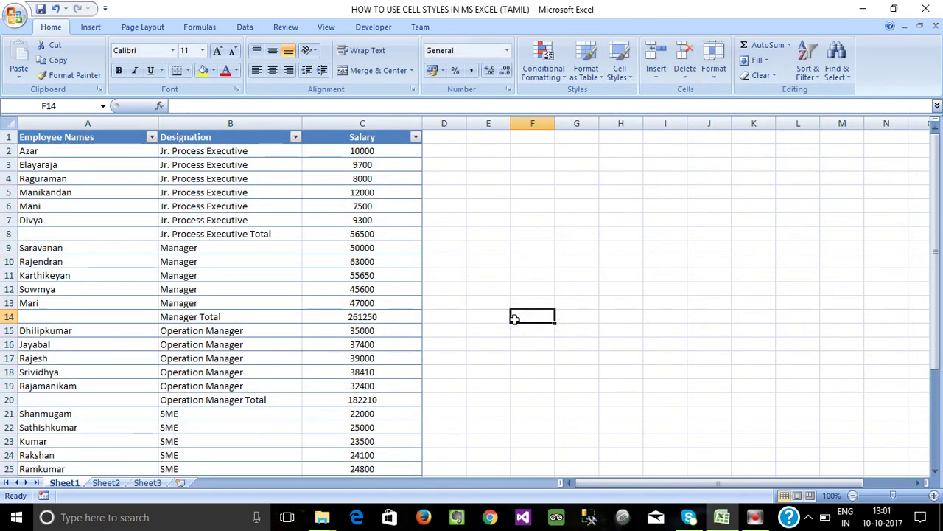
Change the table style to the medium design with a green header and gray banded rows
{"action": "left_click", "coordinate": [310, 182]}
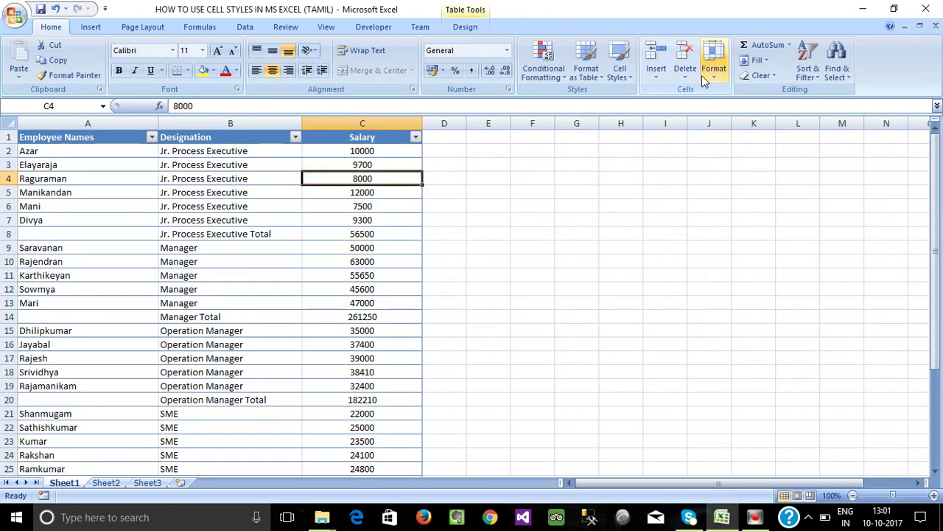
{"action": "left_click", "coordinate": [567, 76]}
{"action": "left_click", "coordinate": [586, 67]}
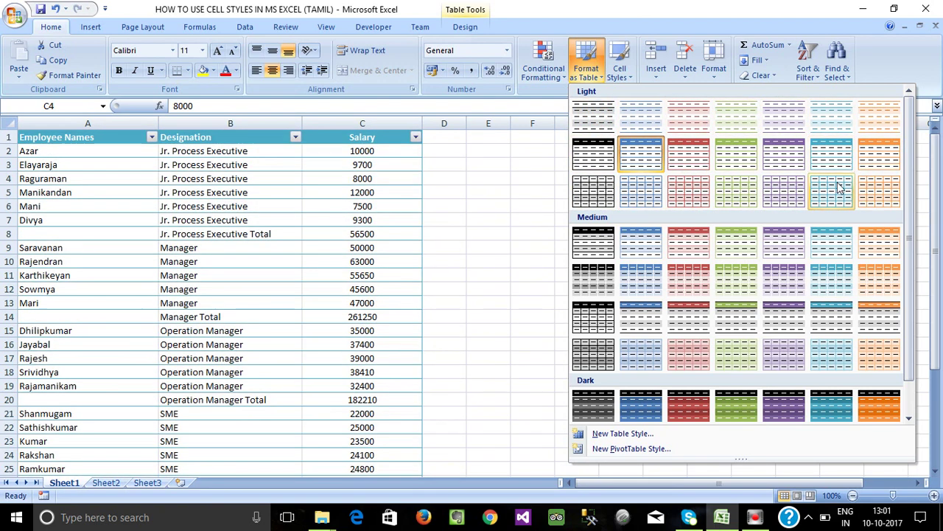
{"action": "left_click", "coordinate": [726, 316]}
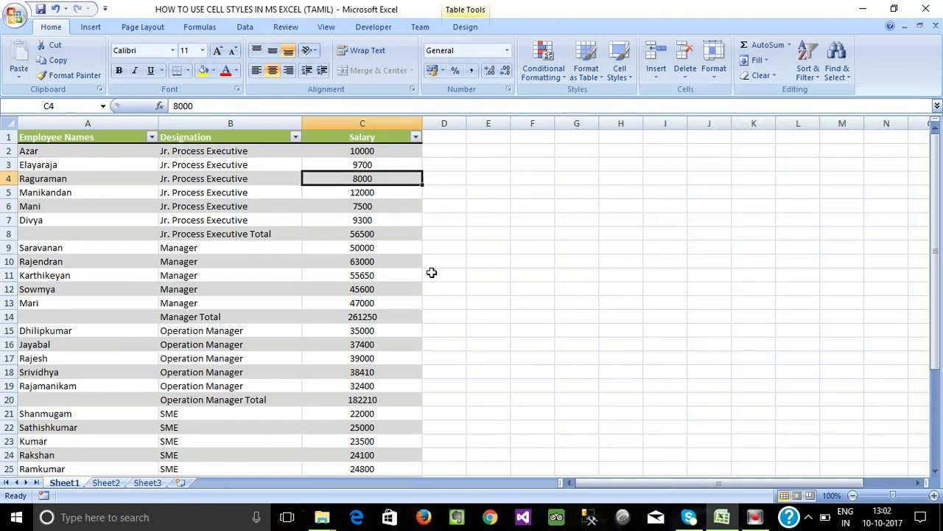
Undo the table style change and the table formatting, and save the workbook
{"action": "key", "text": "ctrl+z"}
{"action": "key", "text": "ctrl+z"}
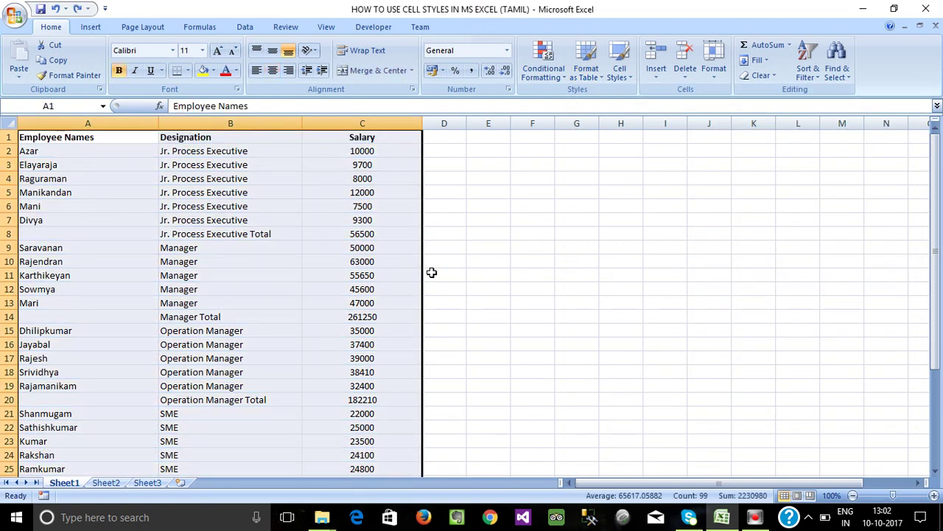
{"action": "left_click", "coordinate": [460, 244]}
{"action": "key", "text": "ctrl+s"}
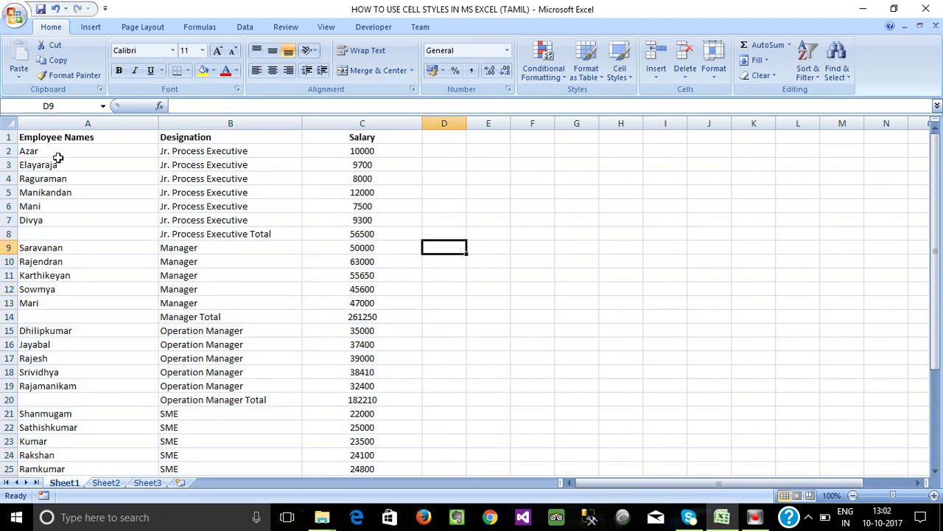
Try the built-in Heading 2 cell style on the header cells A1:C1
{"action": "left_click_drag", "start_coordinate": [47, 142], "coordinate": [343, 458]}
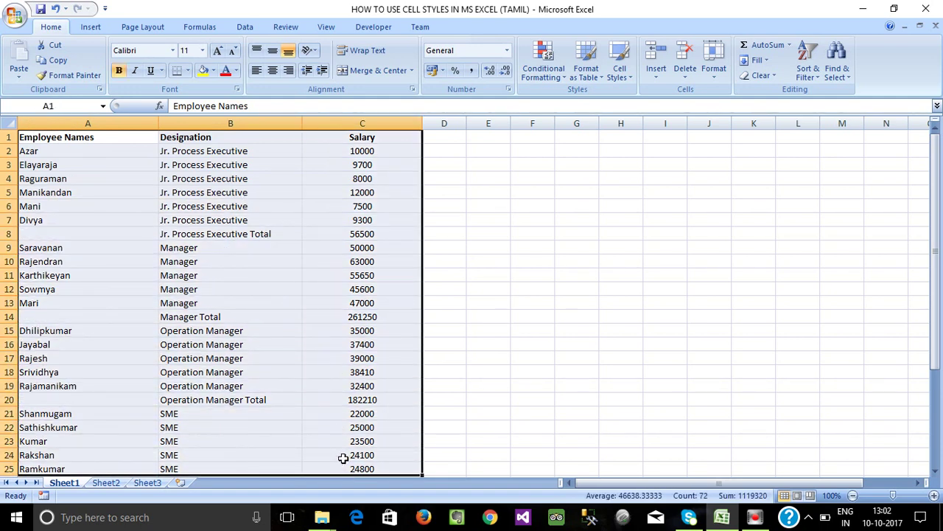
{"action": "left_click", "coordinate": [254, 260]}
{"action": "left_click_drag", "start_coordinate": [74, 137], "coordinate": [364, 146]}
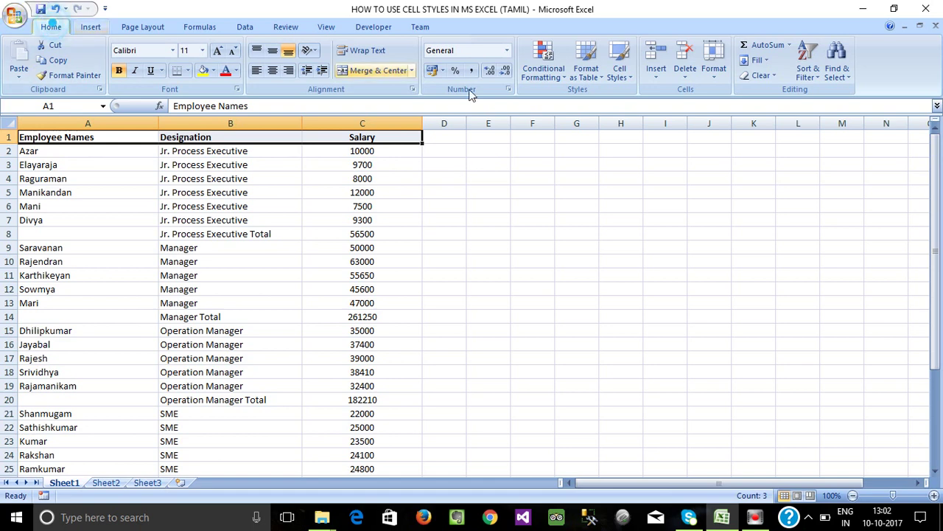
{"action": "left_click", "coordinate": [622, 74]}
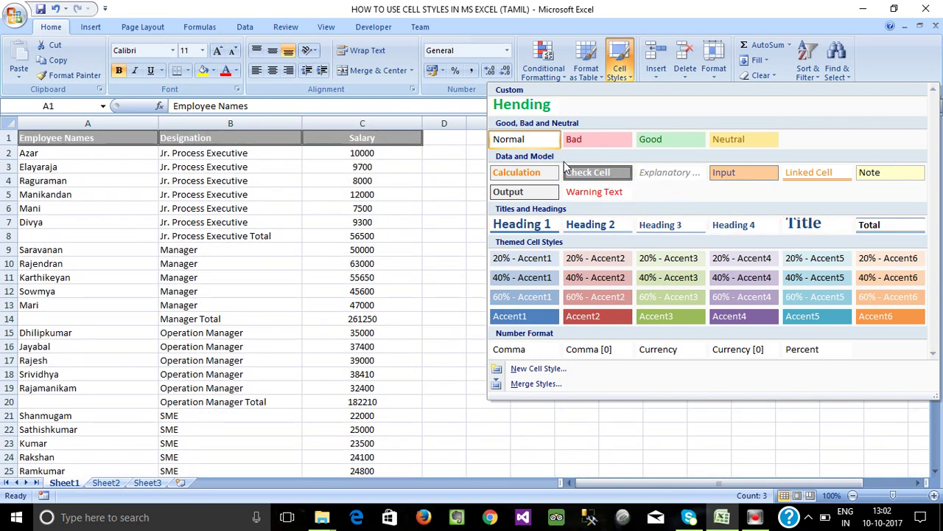
{"action": "left_click", "coordinate": [598, 219]}
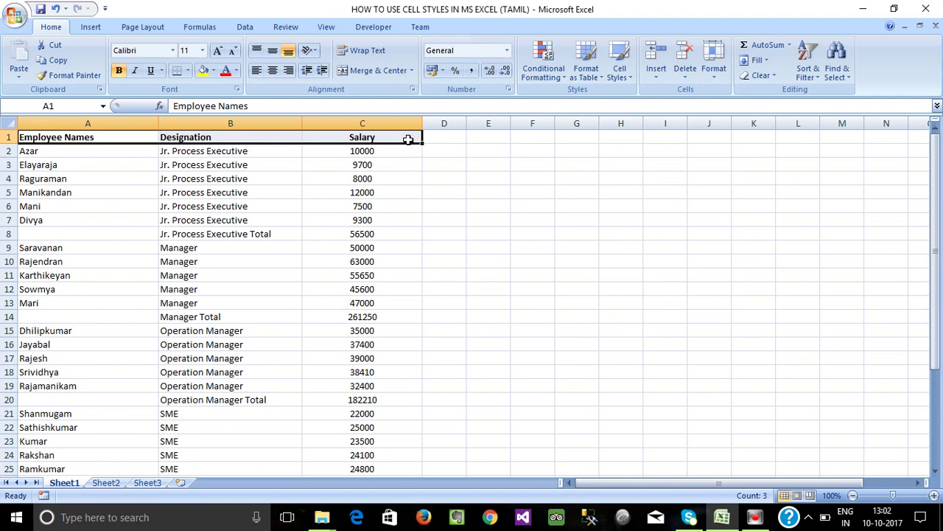
Start a new custom cell style from the header cells and name it Hending
{"action": "left_click", "coordinate": [622, 74]}
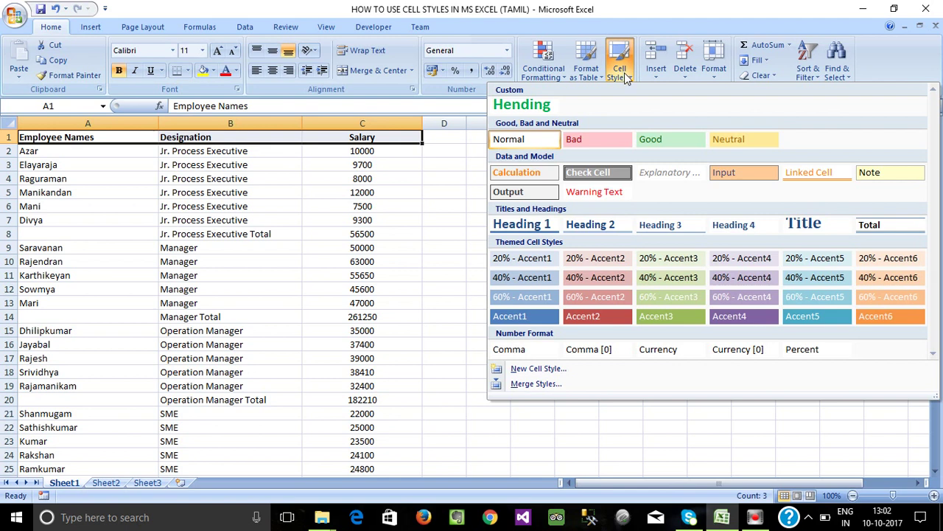
{"action": "left_click", "coordinate": [538, 369]}
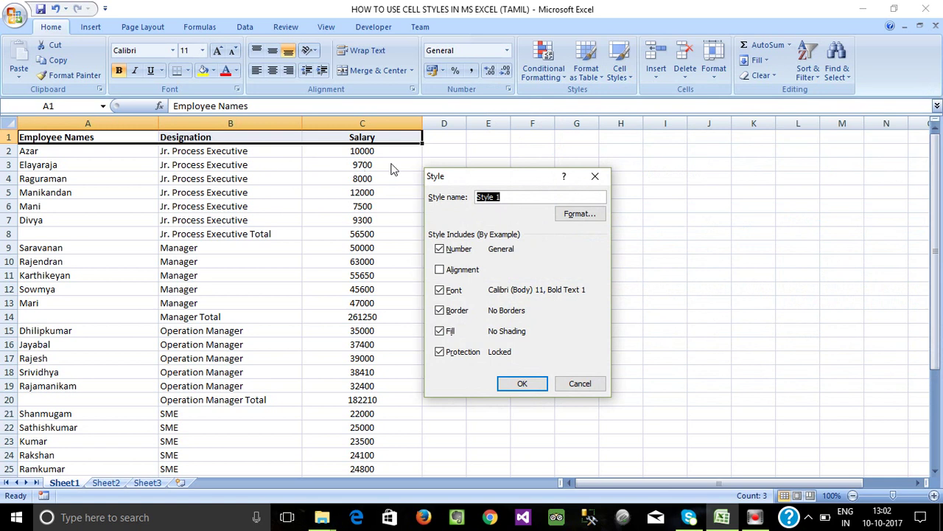
{"action": "type", "text": "Hending"}
Set the new cell style's font to bold, size 18
{"action": "left_click", "coordinate": [574, 214]}
{"action": "left_click", "coordinate": [574, 219]}
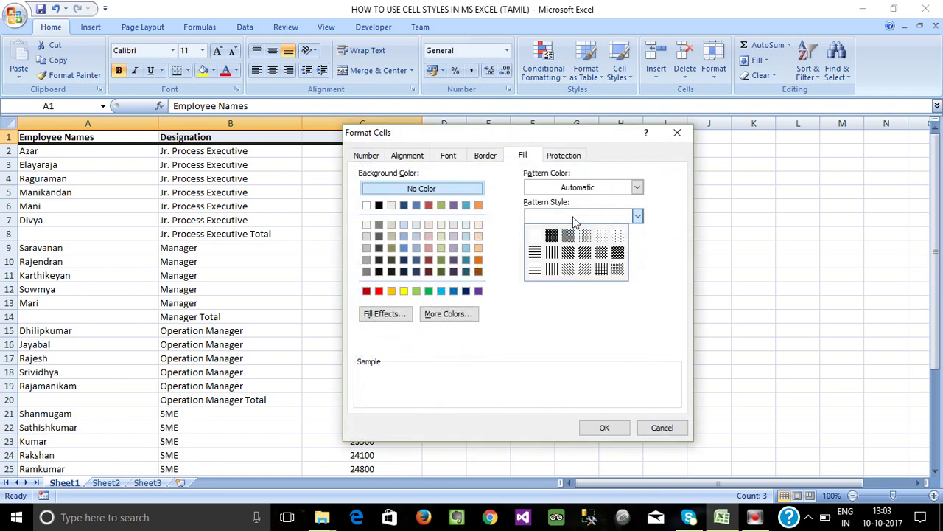
{"action": "left_click", "coordinate": [451, 157]}
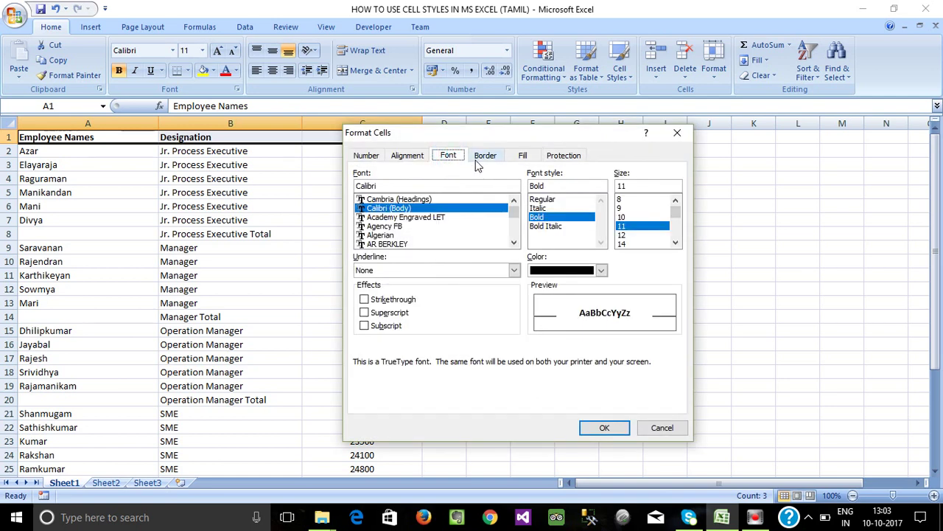
{"action": "left_click", "coordinate": [549, 218]}
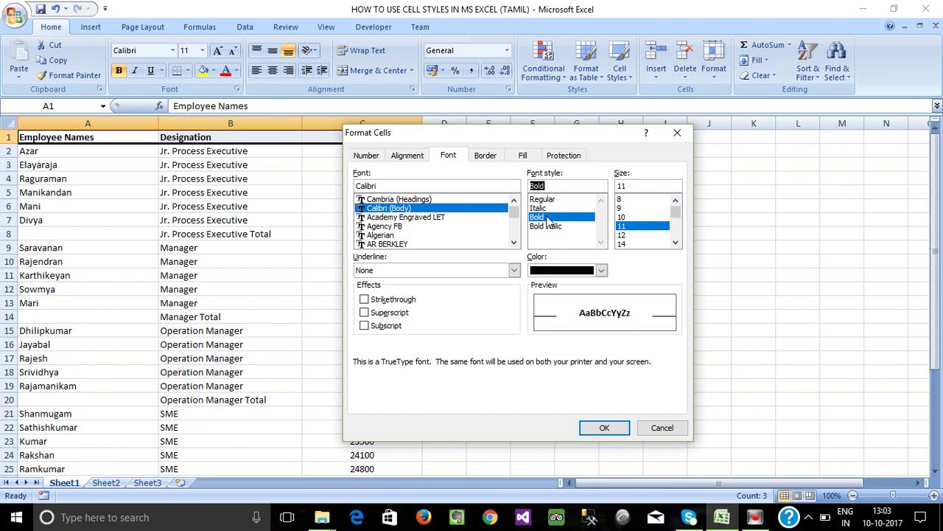
{"action": "left_click", "coordinate": [675, 243]}
{"action": "left_click", "coordinate": [676, 244]}
{"action": "left_click", "coordinate": [627, 235]}
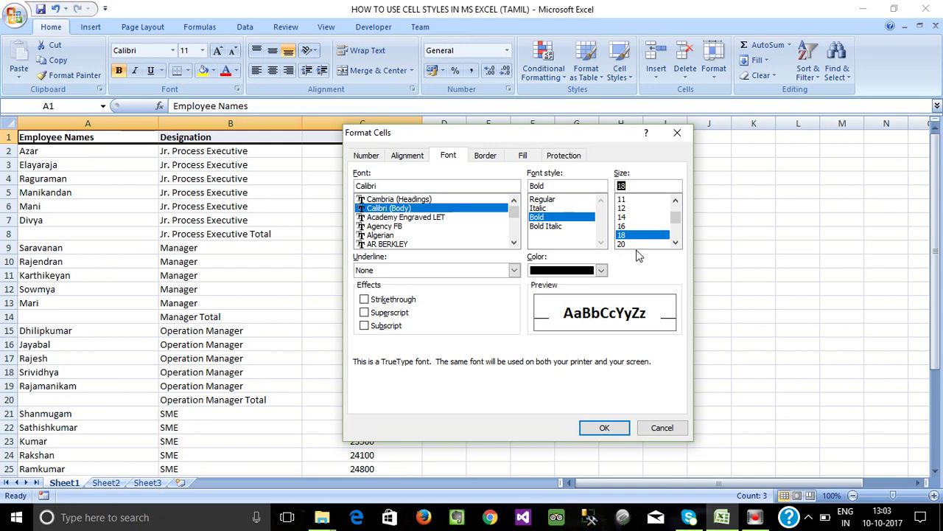
Set the new cell style's font color to the standard dark blue
{"action": "left_click", "coordinate": [601, 271]}
{"action": "left_click", "coordinate": [601, 272]}
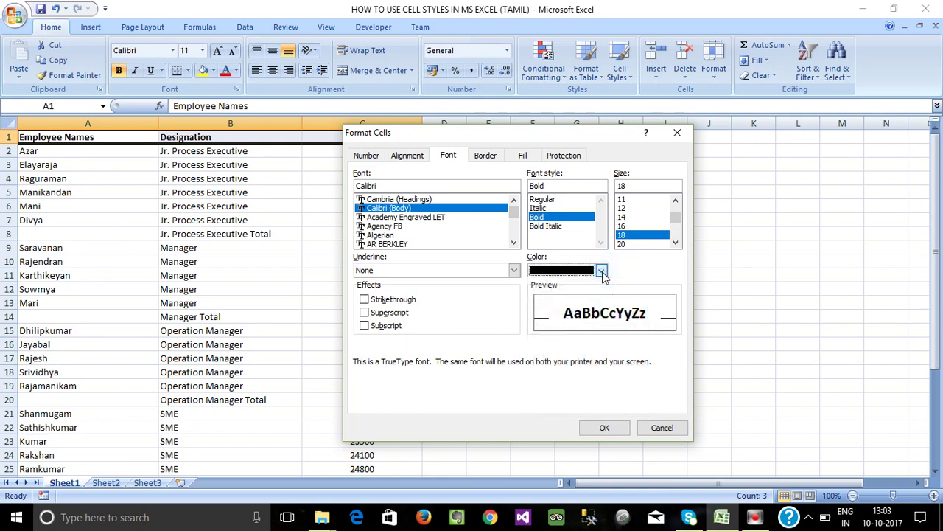
{"action": "left_click", "coordinate": [602, 271]}
{"action": "left_click", "coordinate": [602, 271]}
{"action": "left_click", "coordinate": [602, 271]}
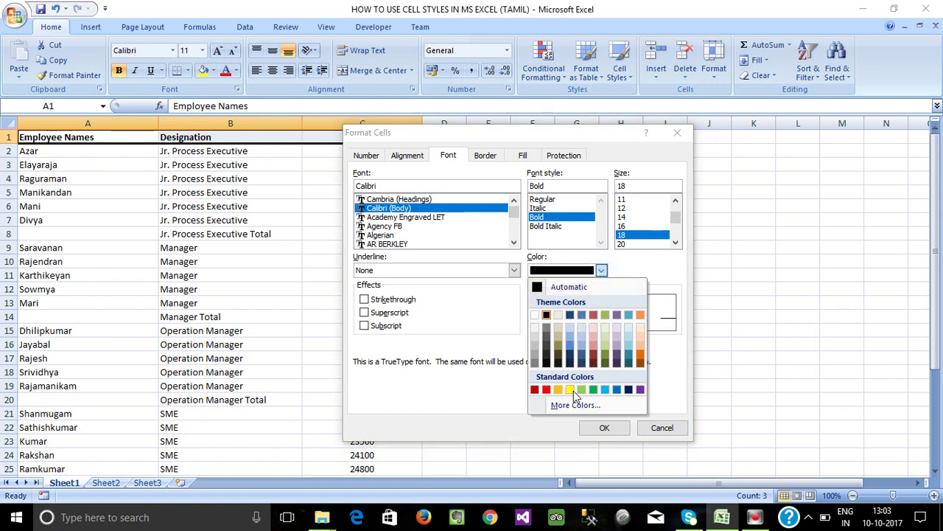
{"action": "left_click", "coordinate": [628, 389]}
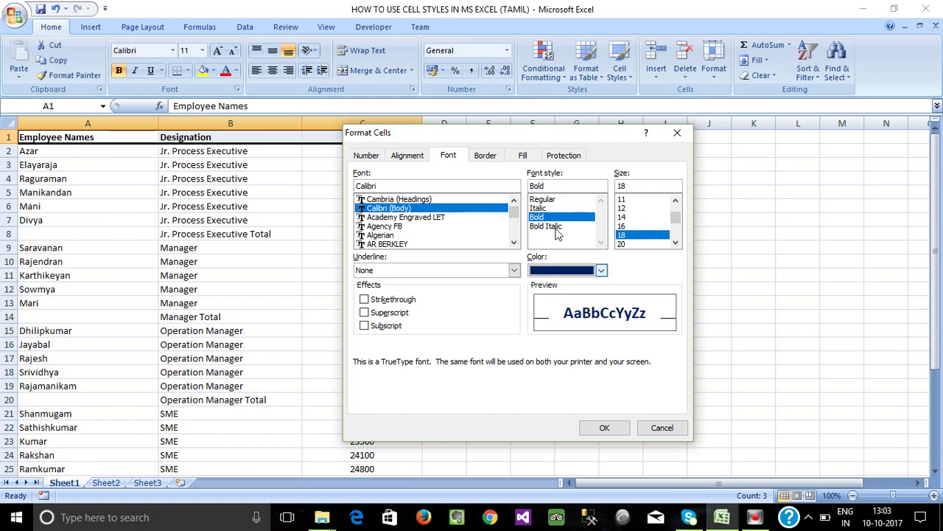
Give the new cell style a very light gray background fill and accept the format settings
{"action": "left_click", "coordinate": [525, 158]}
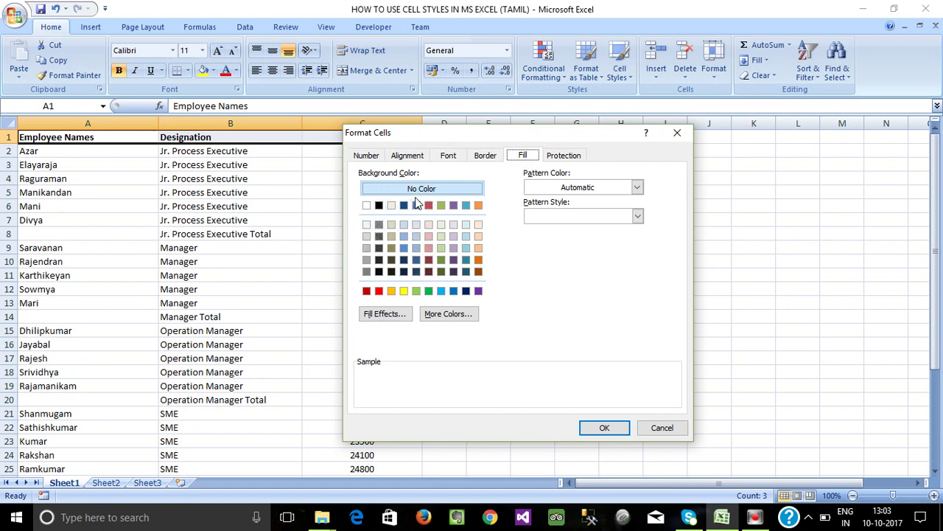
{"action": "left_click", "coordinate": [365, 225]}
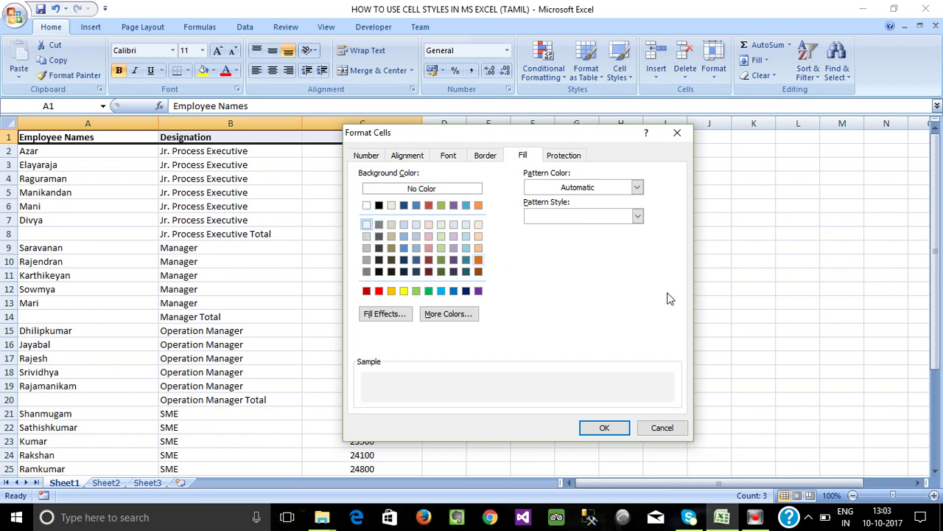
{"action": "left_click", "coordinate": [604, 429]}
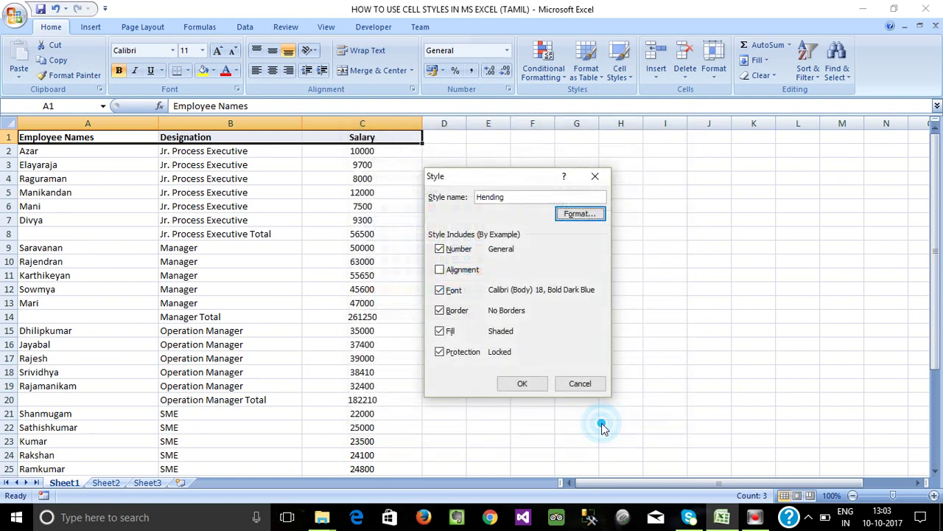
Rename the custom cell style to "Hending style" and create it
{"action": "left_click", "coordinate": [522, 384]}
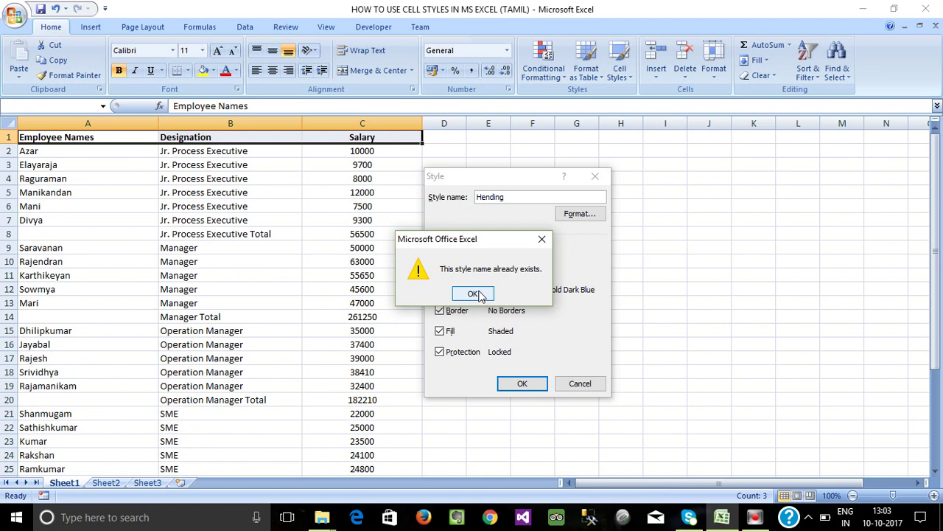
{"action": "left_click", "coordinate": [478, 295]}
{"action": "left_click", "coordinate": [509, 197]}
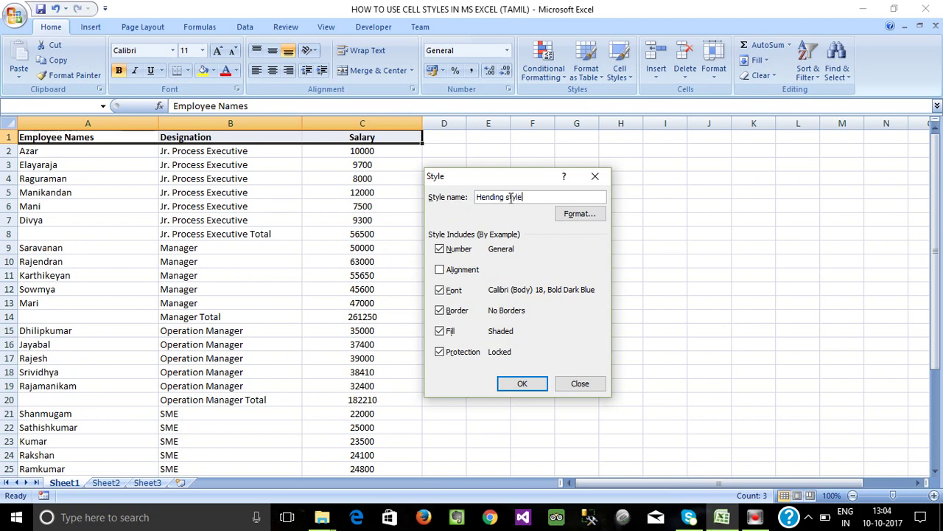
{"action": "left_click", "coordinate": [522, 383]}
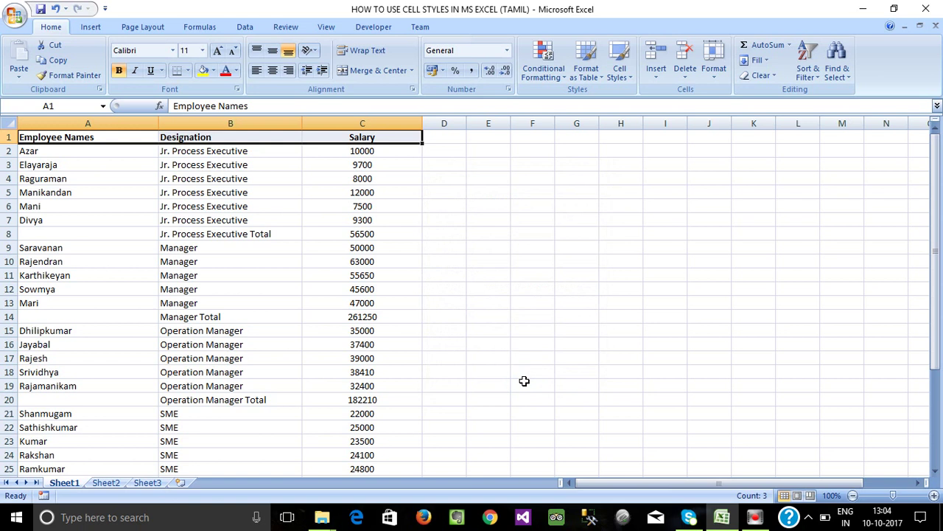
Apply the custom "Hending style" cell style to the header cells A1:C1
{"action": "left_click", "coordinate": [441, 274]}
{"action": "left_click", "coordinate": [381, 137]}
{"action": "left_click_drag", "start_coordinate": [38, 135], "coordinate": [418, 139]}
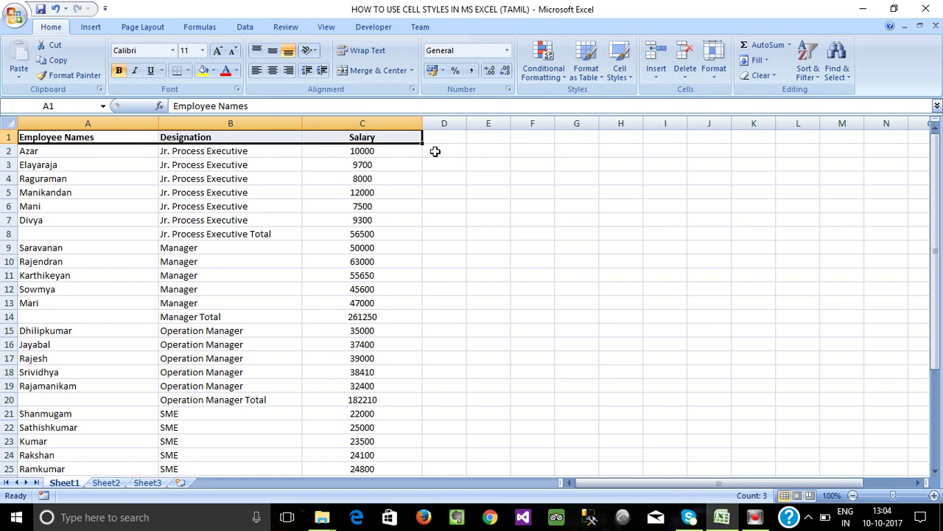
{"action": "left_click", "coordinate": [619, 70]}
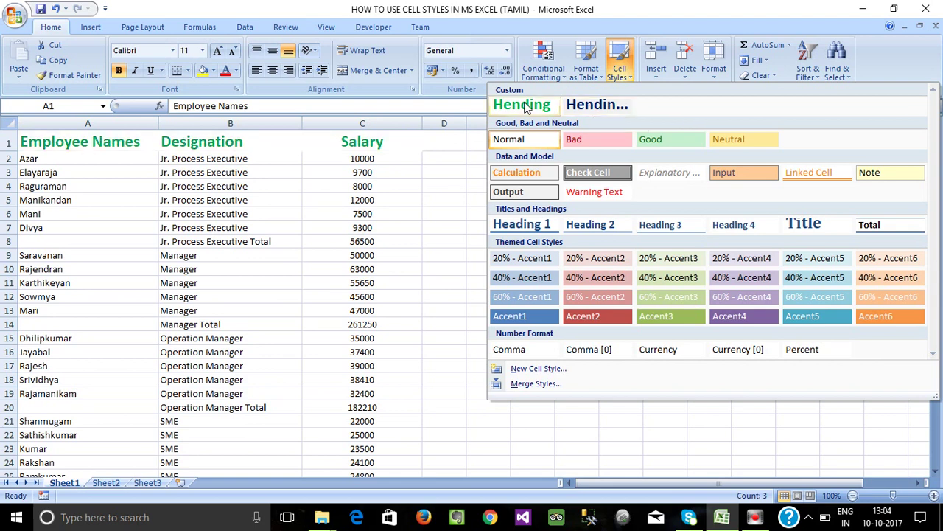
{"action": "left_click", "coordinate": [597, 105]}
{"action": "left_click", "coordinate": [444, 188]}
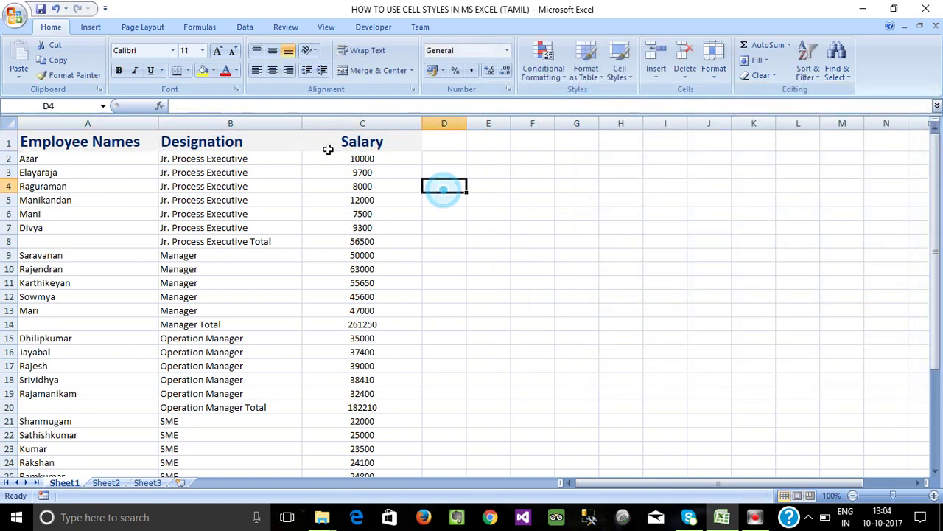
Start a new cell style named "Names Style" based on the employee name and designation cells below the headers
{"action": "left_click_drag", "start_coordinate": [61, 140], "coordinate": [381, 140]}
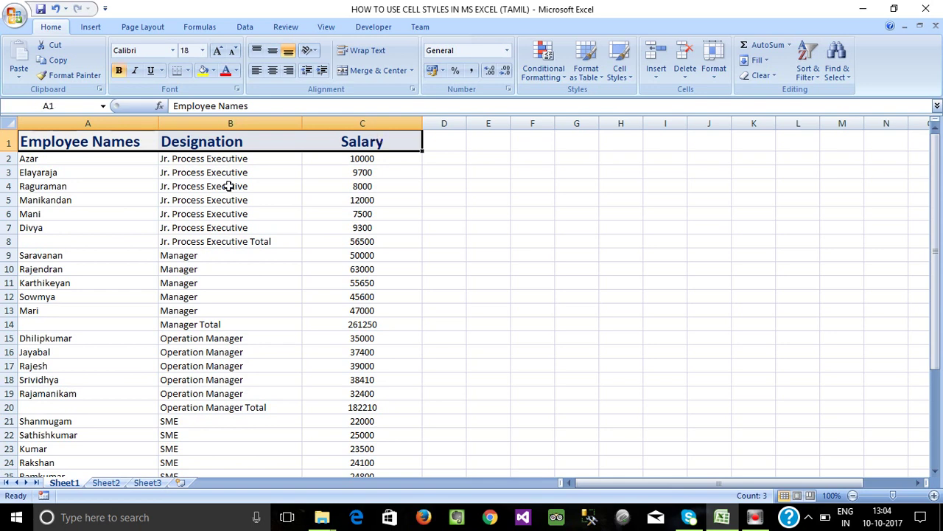
{"action": "left_click_drag", "start_coordinate": [43, 158], "coordinate": [290, 416]}
{"action": "scroll", "coordinate": [291, 413], "scroll_direction": "up", "scroll_amount": 5}
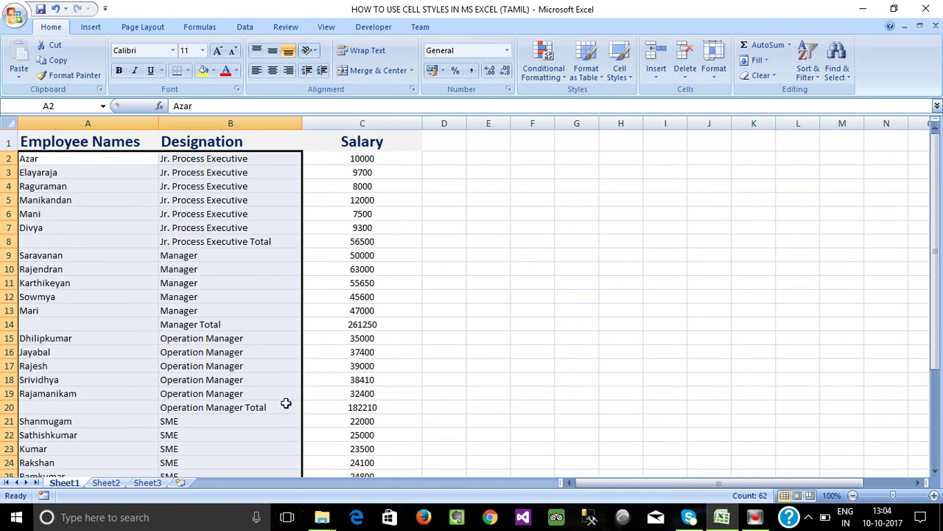
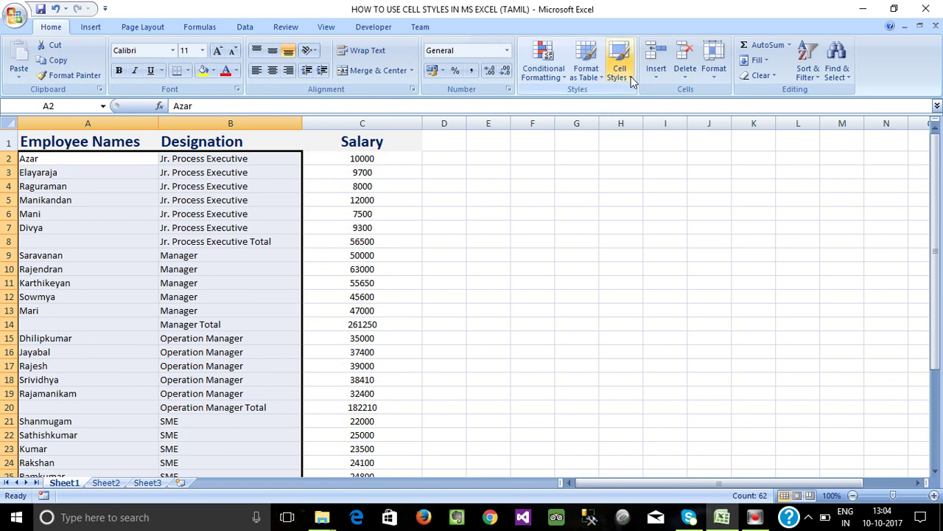
{"action": "left_click", "coordinate": [619, 70]}
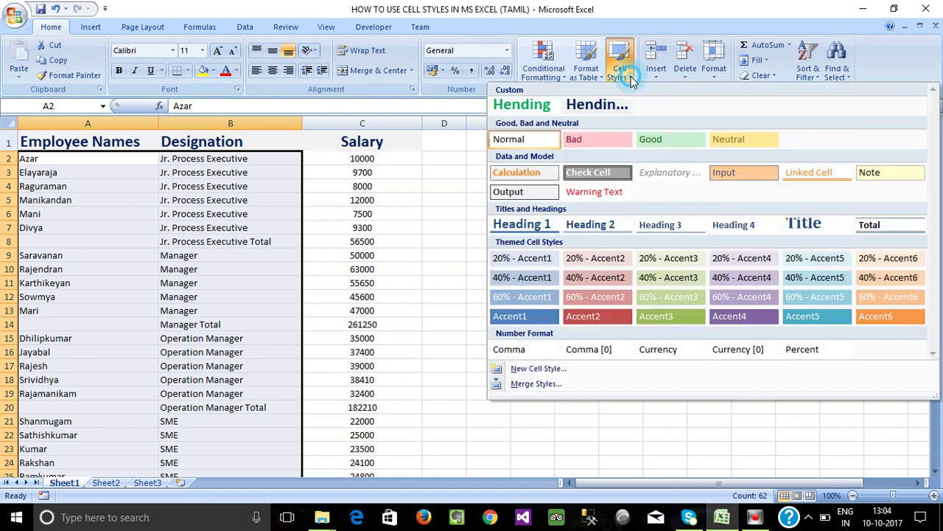
{"action": "left_click", "coordinate": [619, 70]}
{"action": "left_click", "coordinate": [631, 78]}
{"action": "left_click", "coordinate": [532, 372]}
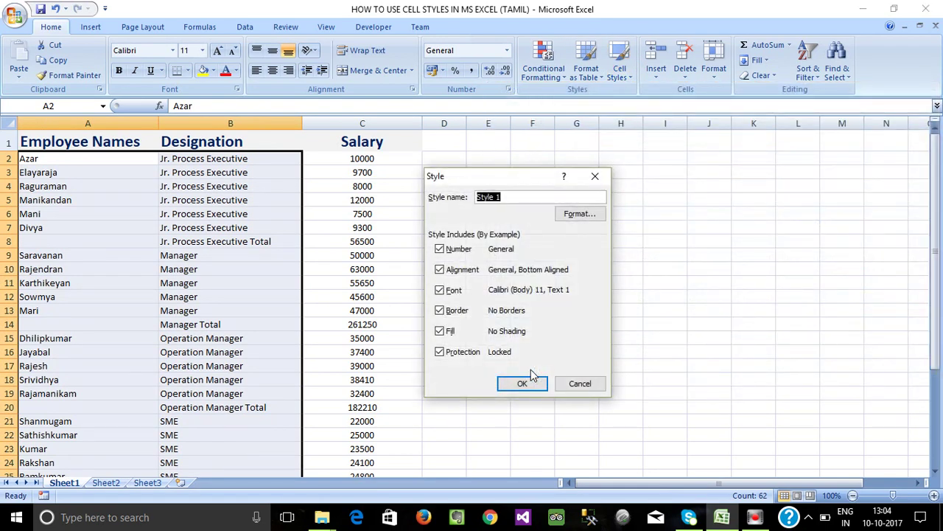
{"action": "type", "text": "Names"}
{"action": "type", "text": "Style"}
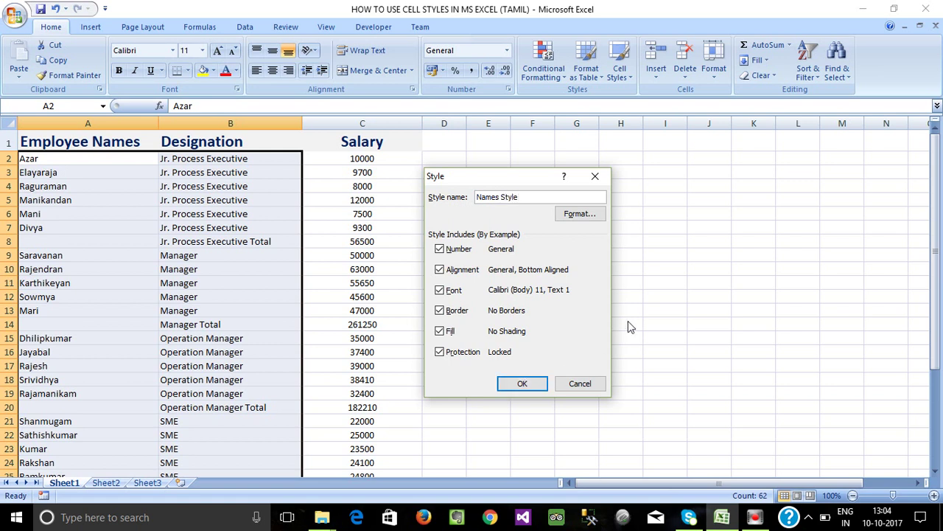
Set the new style's font size to 12 and its font color to the light red Accent 2, Lighter 60%
{"action": "left_click", "coordinate": [578, 216]}
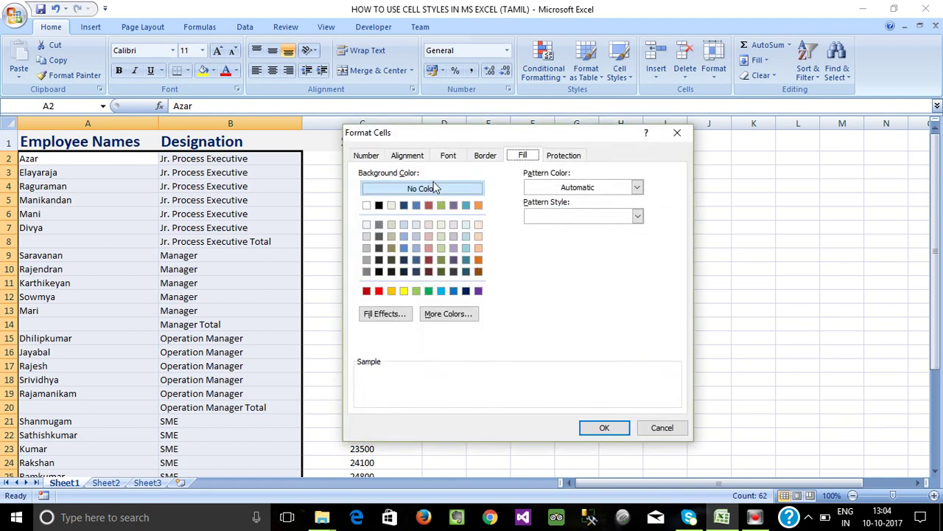
{"action": "left_click", "coordinate": [448, 155]}
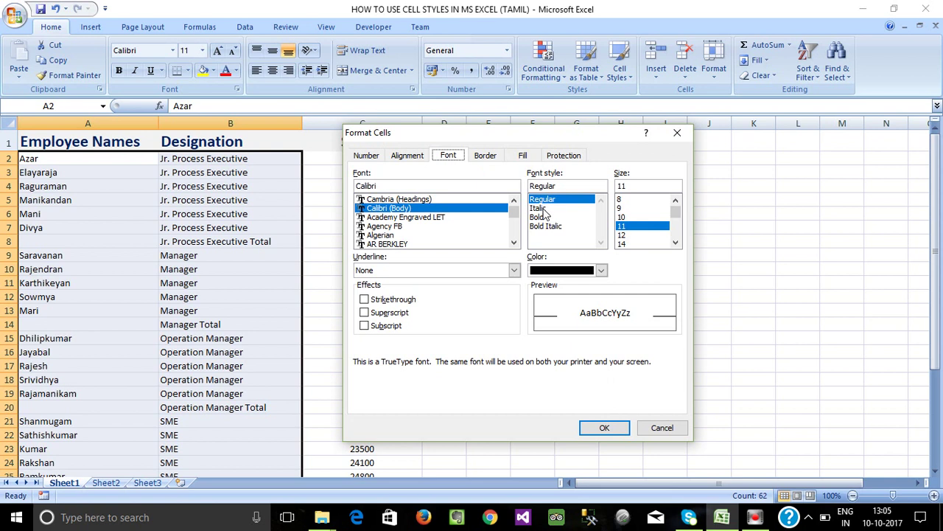
{"action": "left_click", "coordinate": [674, 243]}
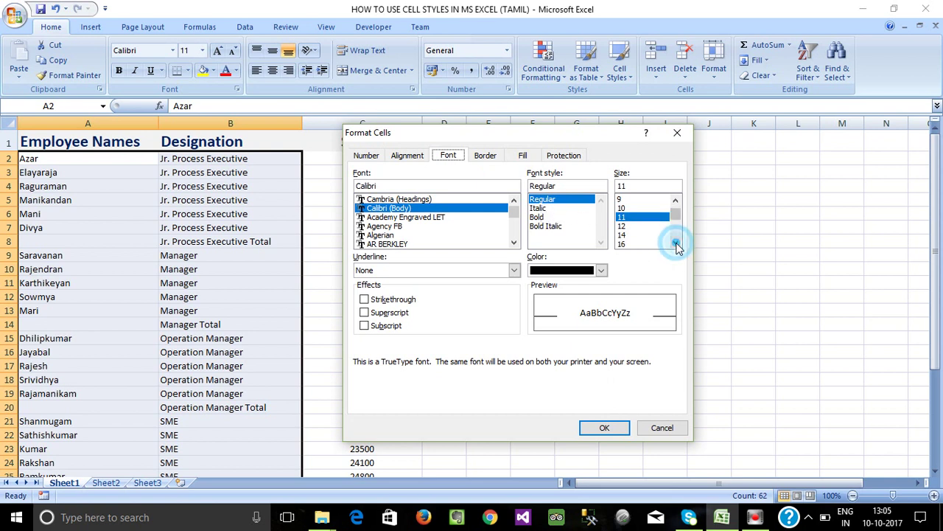
{"action": "left_click", "coordinate": [623, 226]}
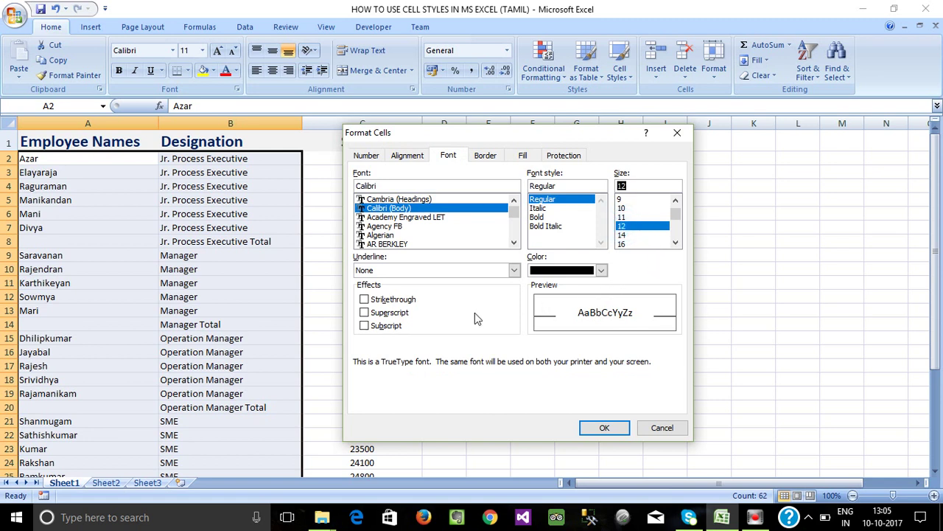
{"action": "left_click", "coordinate": [602, 271]}
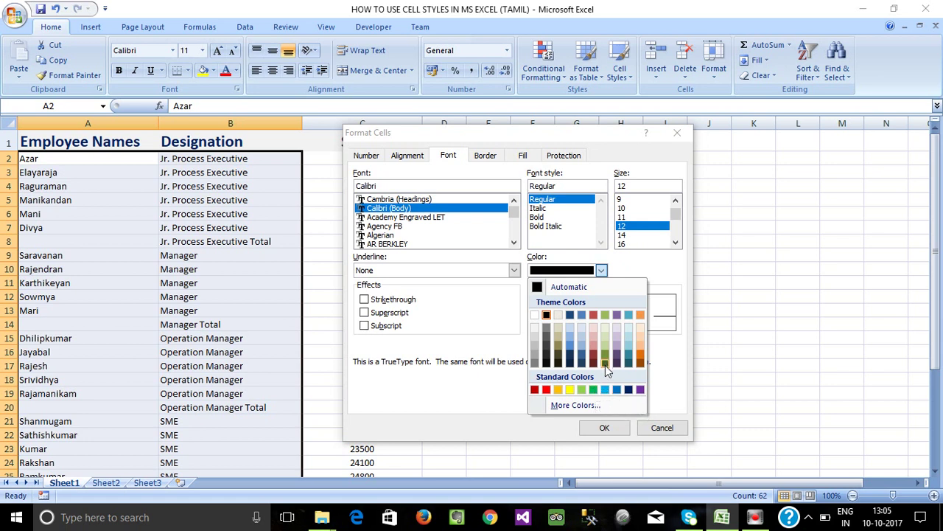
{"action": "left_click", "coordinate": [594, 337]}
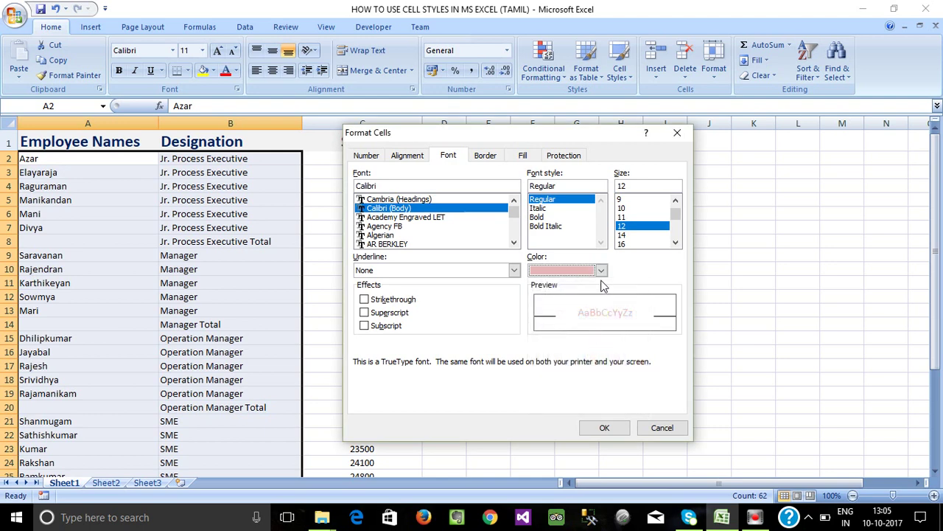
Give the new style a standard orange background fill and accept the format settings
{"action": "left_click", "coordinate": [523, 155]}
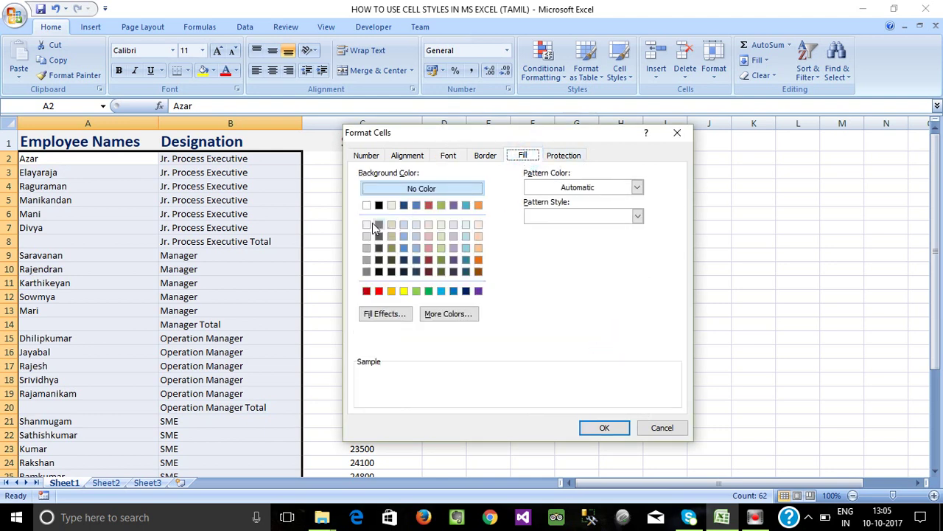
{"action": "left_click", "coordinate": [392, 292]}
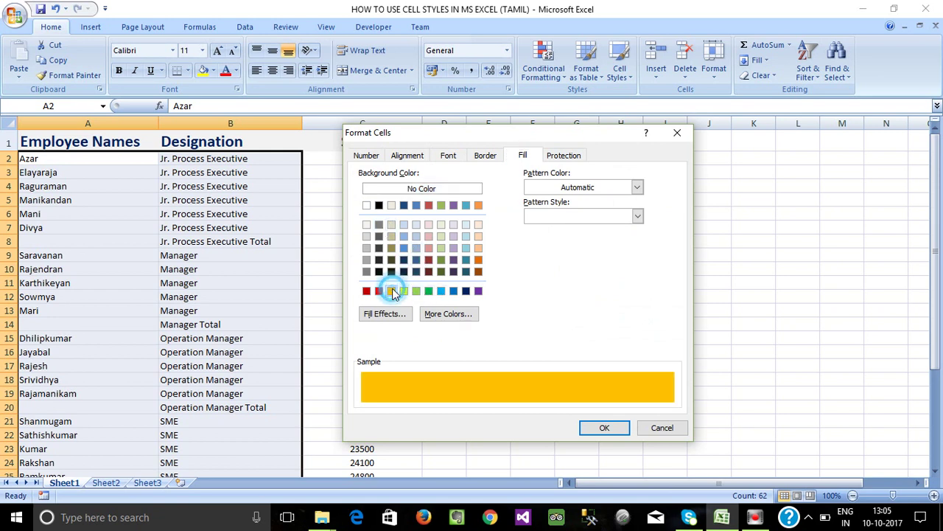
{"action": "left_click", "coordinate": [605, 427]}
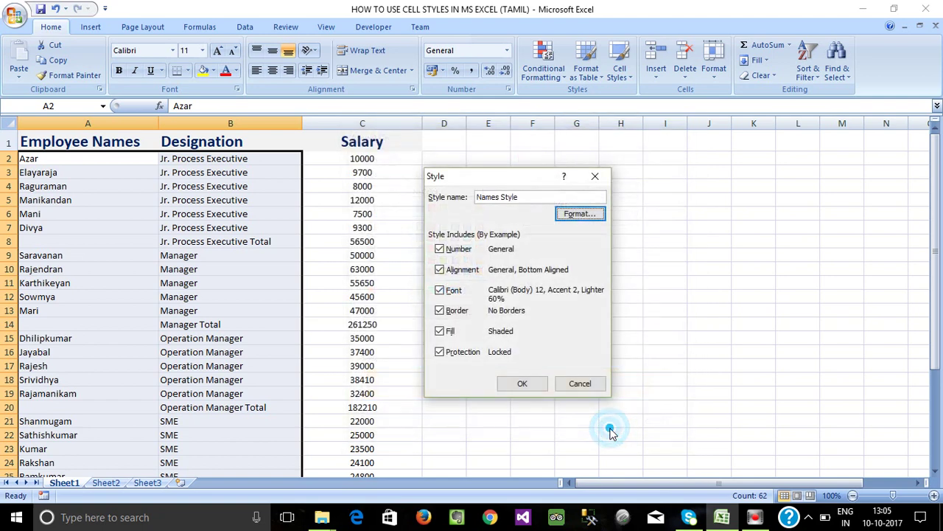
Create the "Names Style" cell style and apply it to the selected name and designation cells
{"action": "left_click", "coordinate": [522, 383]}
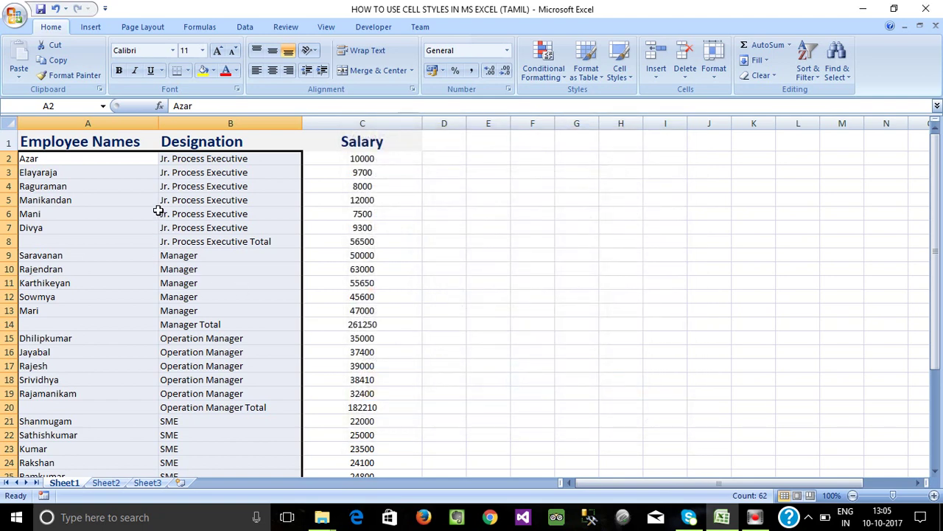
{"action": "left_click", "coordinate": [619, 70]}
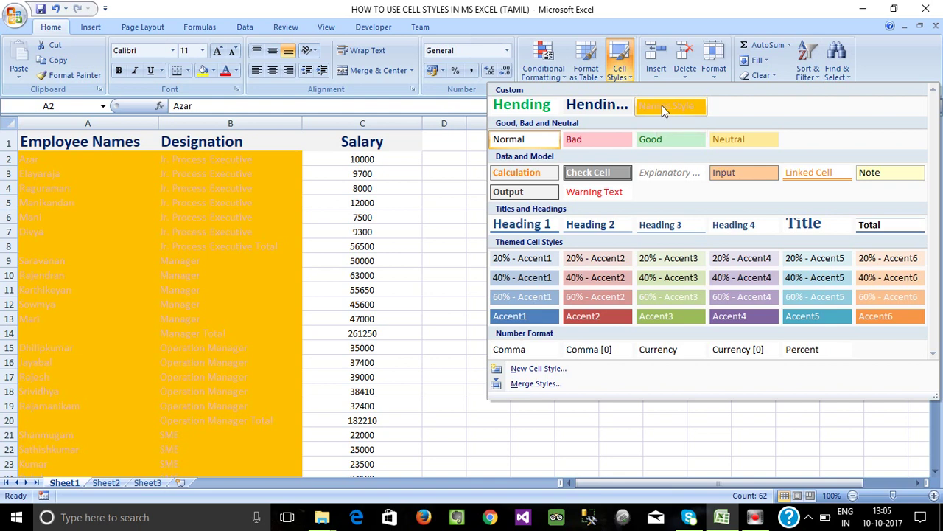
{"action": "left_click", "coordinate": [662, 105]}
Modify the custom "Names Style" so its background fill is very light gray
{"action": "left_click", "coordinate": [616, 81]}
{"action": "left_click", "coordinate": [617, 81]}
{"action": "left_click", "coordinate": [629, 79]}
{"action": "left_click", "coordinate": [629, 80]}
{"action": "left_click", "coordinate": [624, 73]}
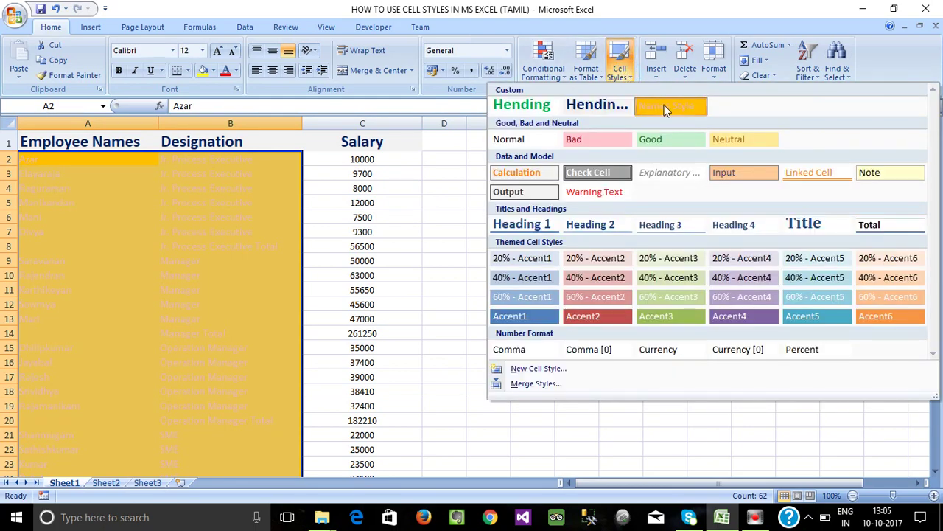
{"action": "right_click", "coordinate": [664, 105]}
{"action": "left_click", "coordinate": [700, 129]}
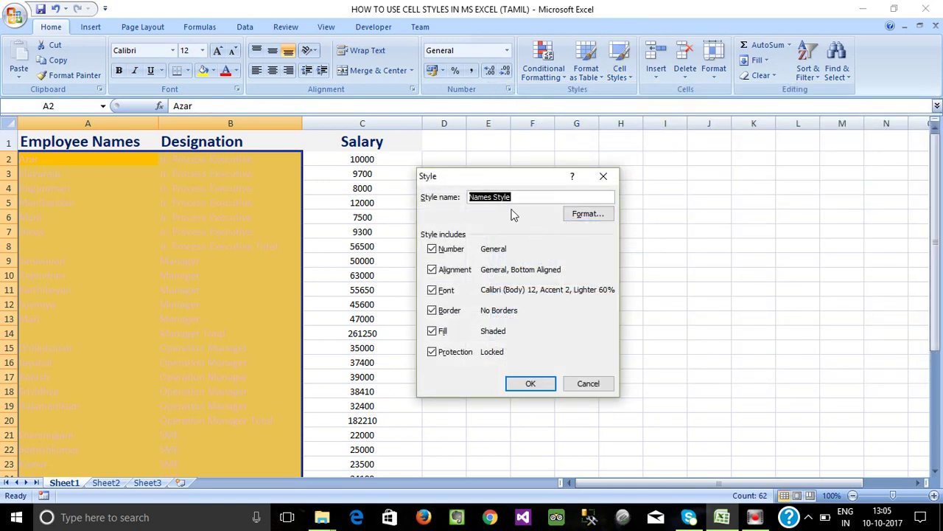
{"action": "left_click", "coordinate": [577, 214]}
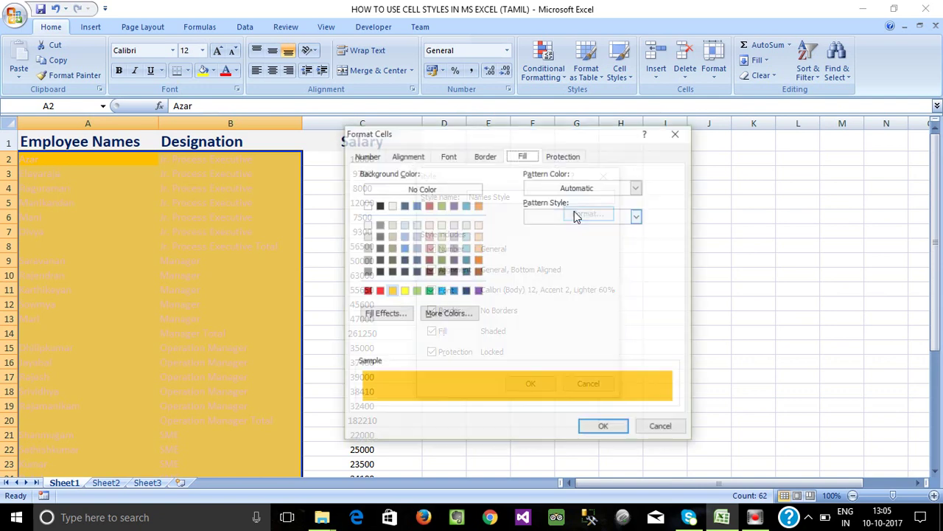
{"action": "left_click", "coordinate": [369, 224]}
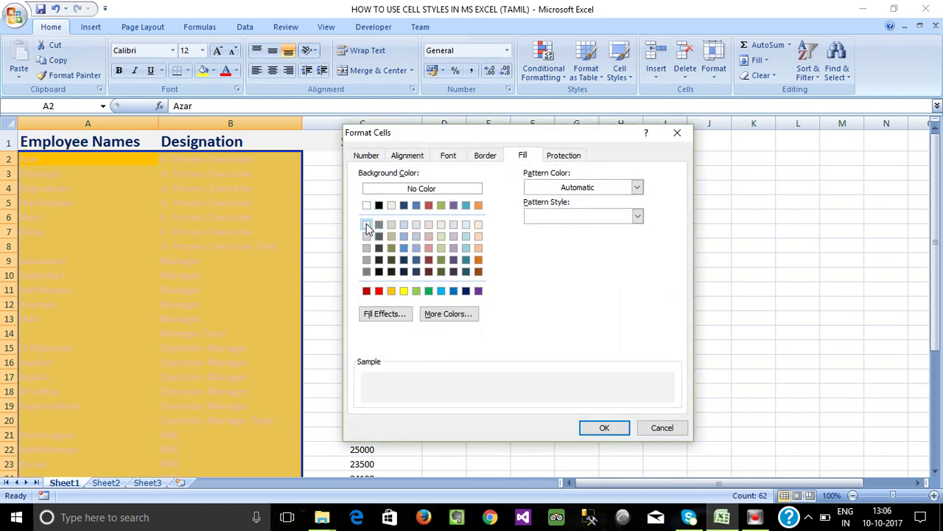
{"action": "left_click", "coordinate": [596, 431]}
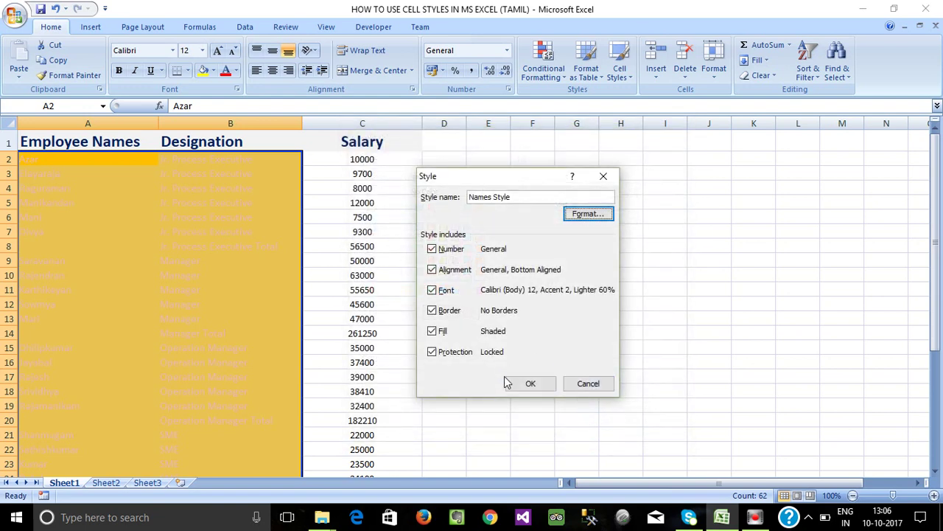
{"action": "left_click", "coordinate": [528, 383]}
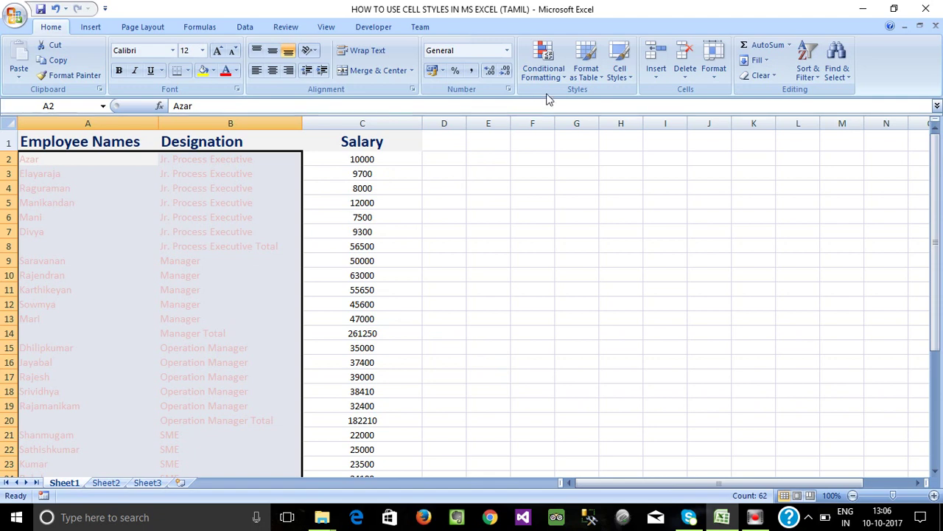
Modify the custom "Names Style" so its font color is the standard dark blue
{"action": "left_click", "coordinate": [618, 68]}
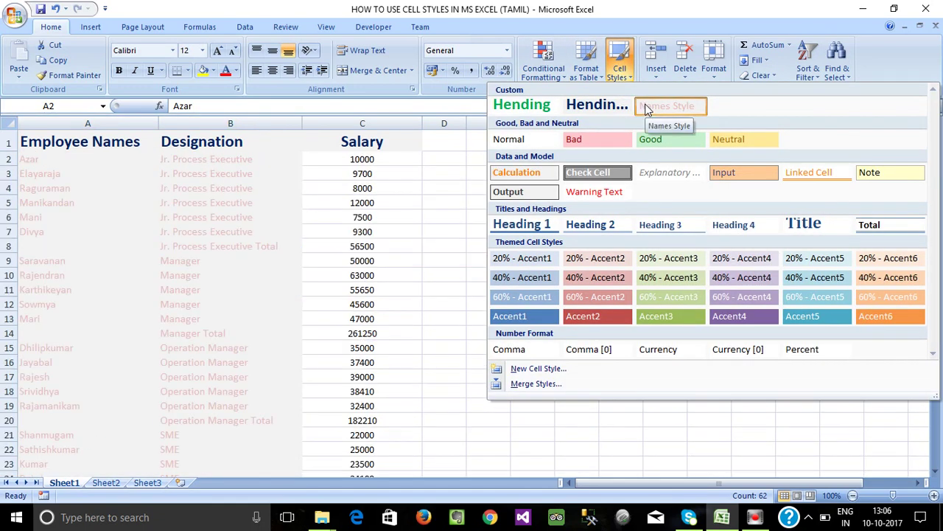
{"action": "right_click", "coordinate": [643, 107]}
{"action": "left_click", "coordinate": [681, 127]}
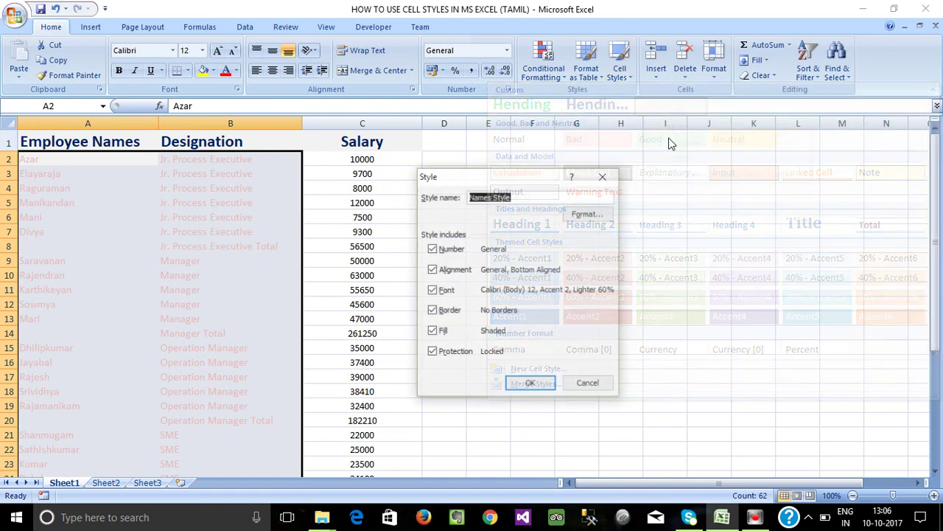
{"action": "left_click", "coordinate": [587, 214]}
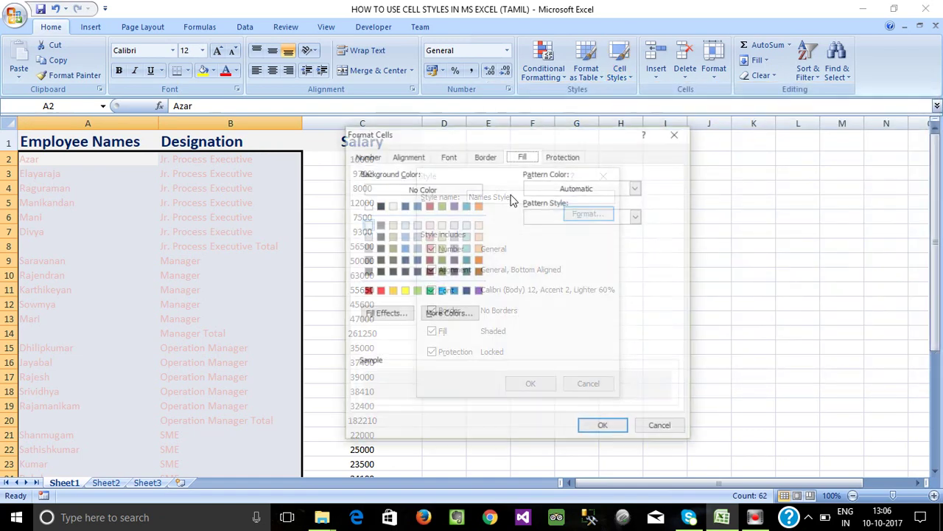
{"action": "left_click", "coordinate": [448, 156]}
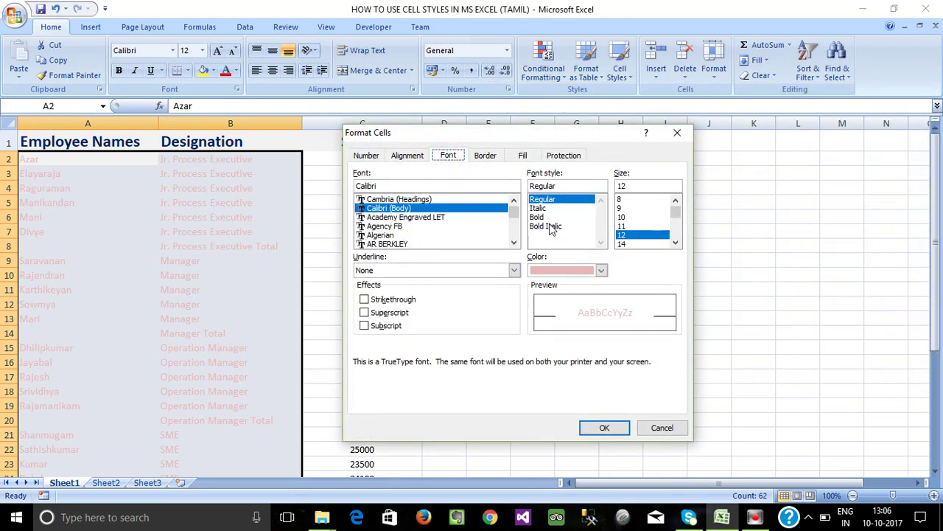
{"action": "left_click", "coordinate": [601, 271]}
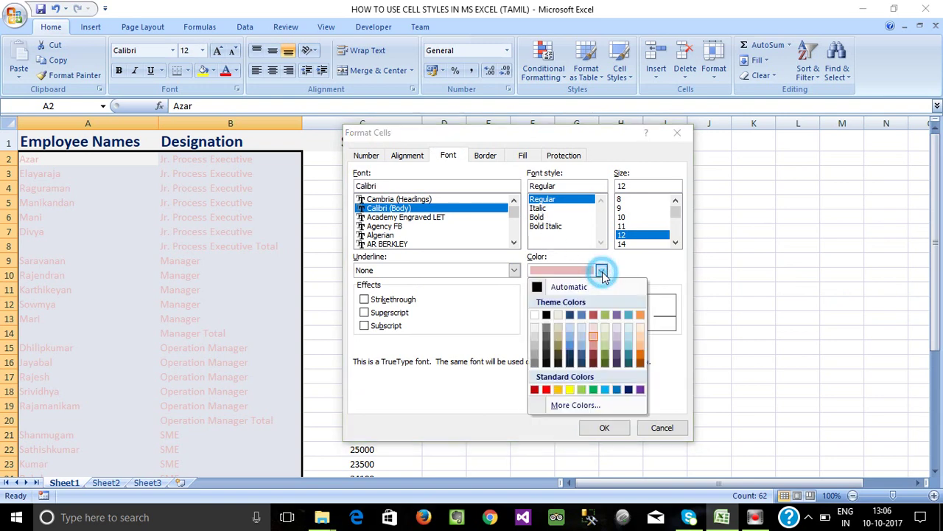
{"action": "left_click", "coordinate": [546, 315]}
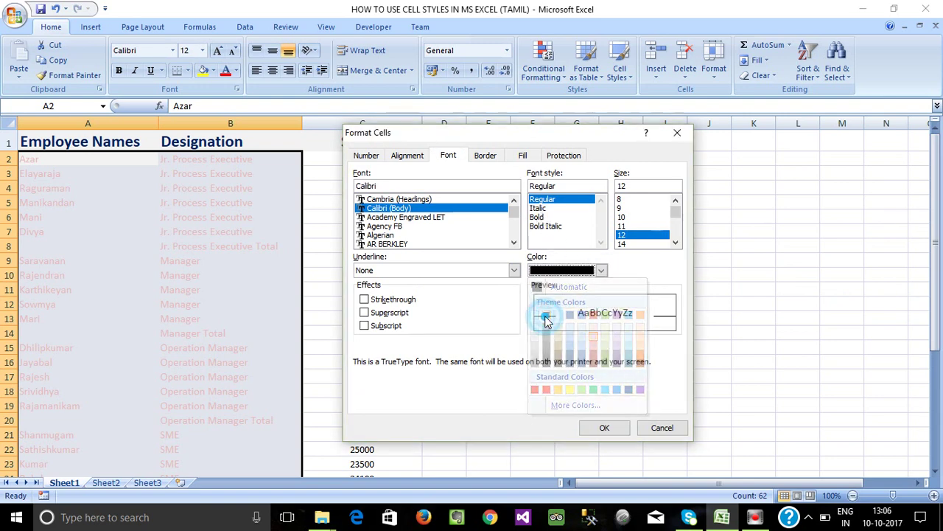
{"action": "left_click", "coordinate": [598, 270]}
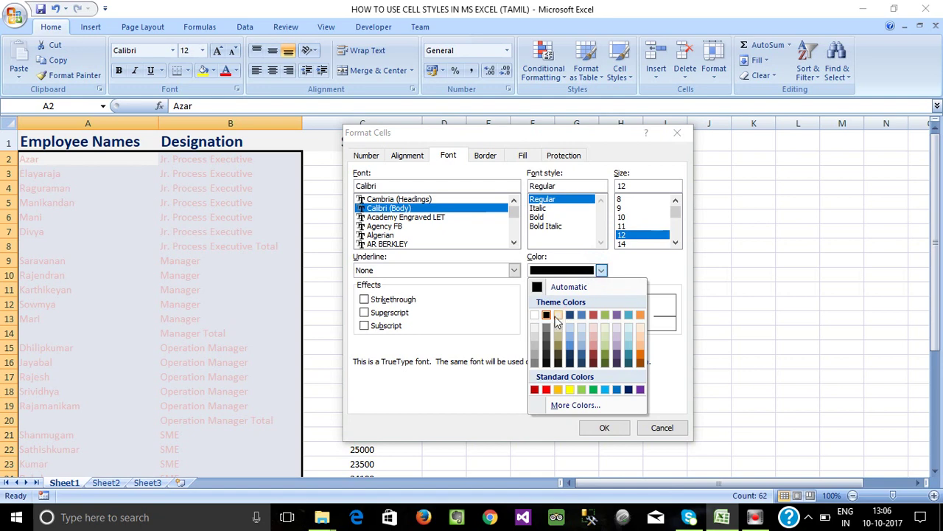
{"action": "left_click", "coordinate": [629, 390]}
{"action": "left_click", "coordinate": [606, 427]}
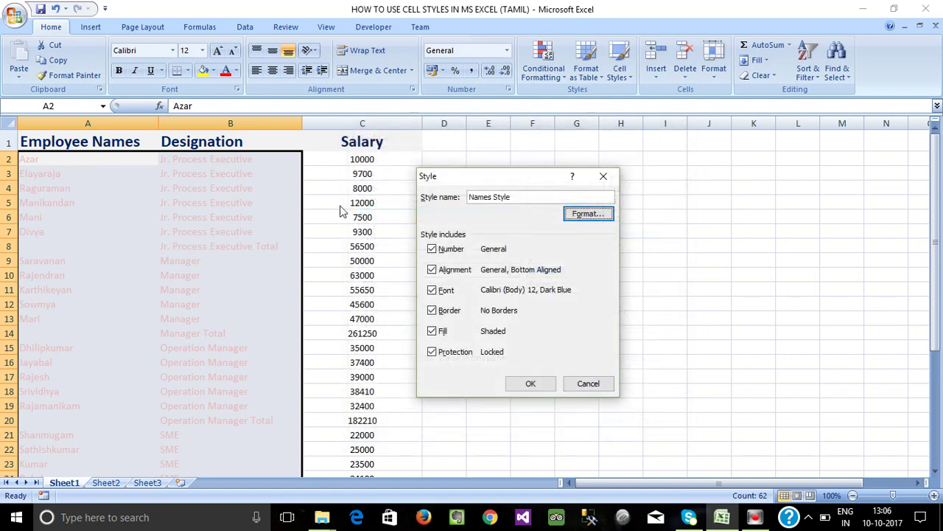
{"action": "left_click", "coordinate": [535, 382]}
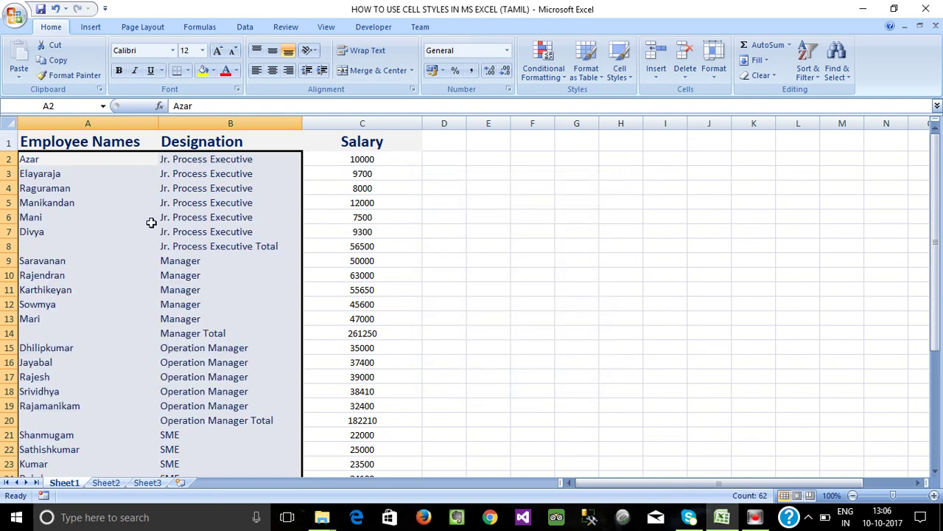
Select the salary amounts in column C below the header and start a new cell style named "Number Style"
{"action": "left_click", "coordinate": [369, 188]}
{"action": "left_click_drag", "start_coordinate": [354, 159], "coordinate": [381, 457]}
{"action": "scroll", "coordinate": [438, 237], "scroll_direction": "up", "scroll_amount": 4}
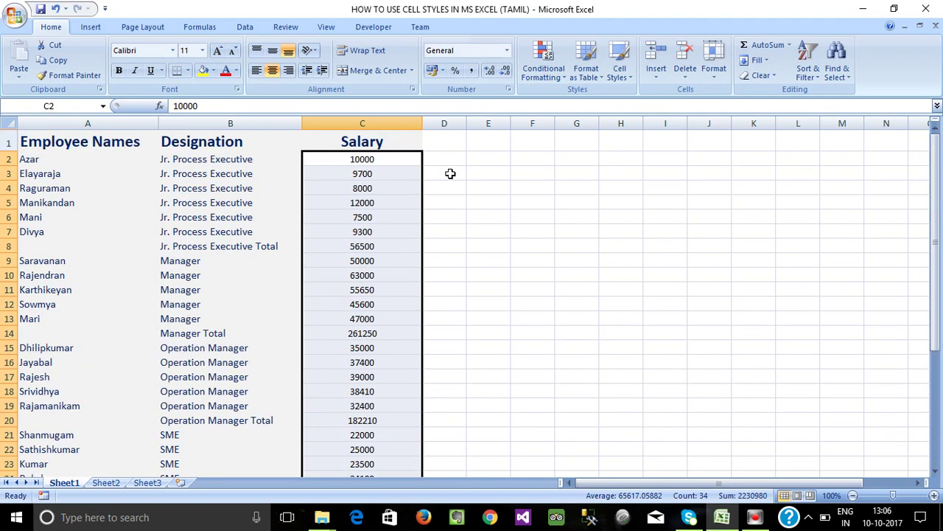
{"action": "left_click", "coordinate": [619, 70]}
{"action": "left_click", "coordinate": [538, 367]}
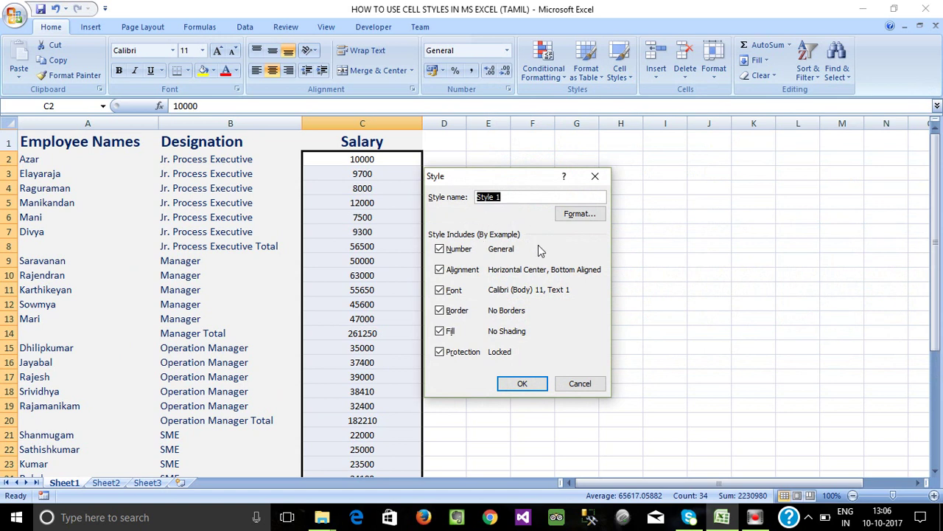
{"action": "type", "text": "Number"}
Set the new style's number format to the Number category with 2 decimal places and the 1000 separator
{"action": "left_click", "coordinate": [580, 218]}
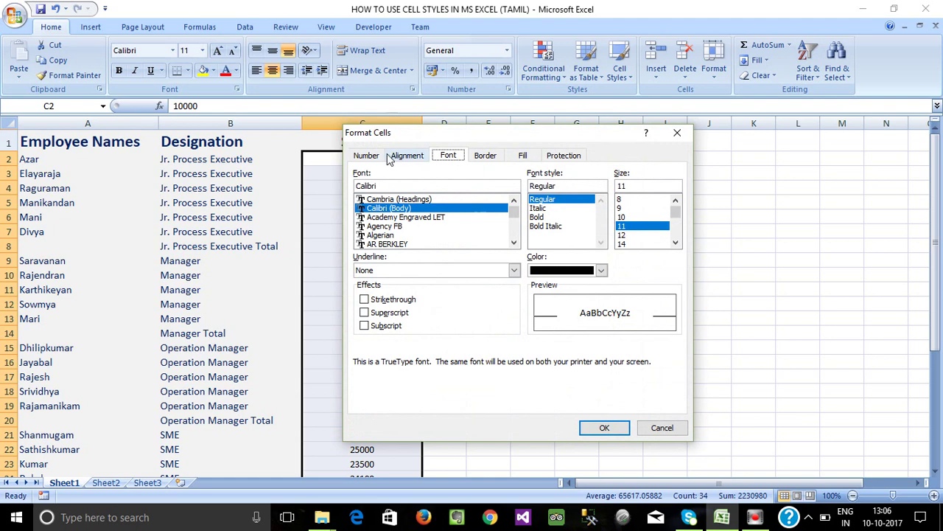
{"action": "left_click", "coordinate": [364, 156]}
{"action": "double_click", "coordinate": [367, 194]}
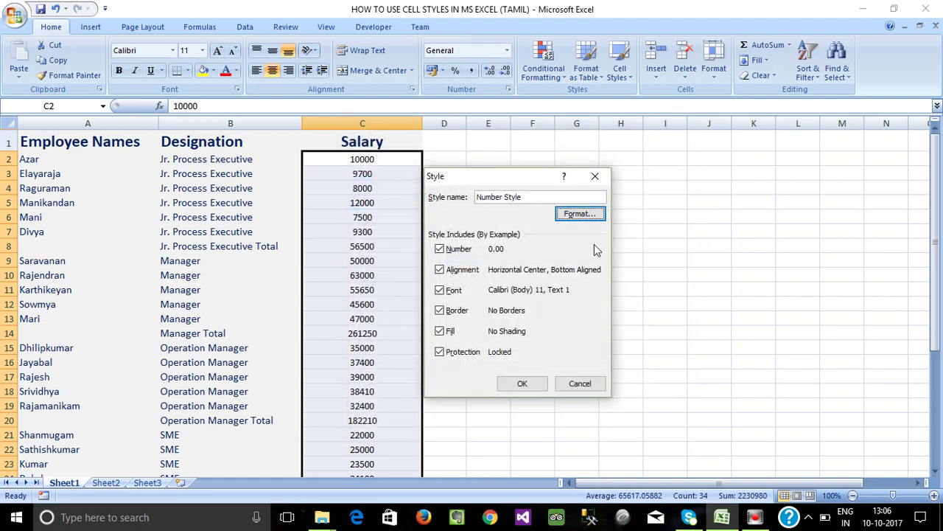
{"action": "left_click", "coordinate": [580, 214]}
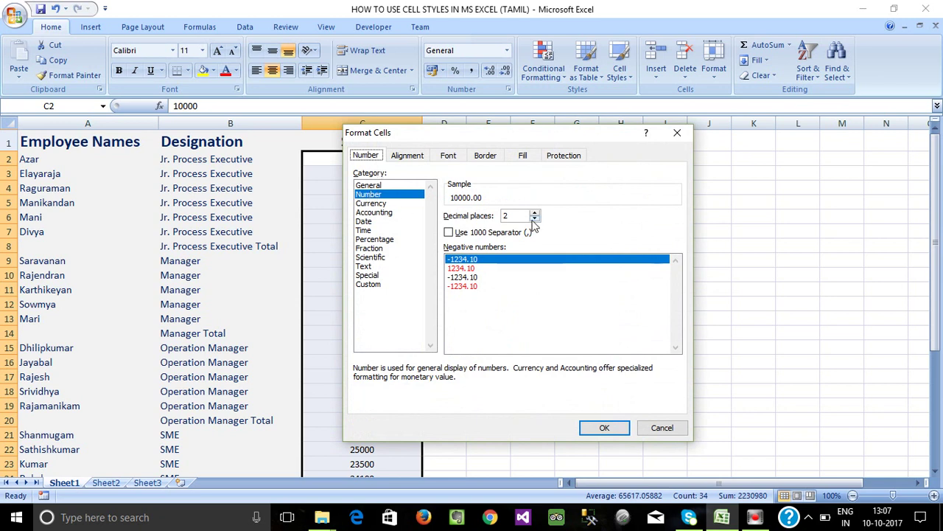
{"action": "left_click", "coordinate": [450, 233]}
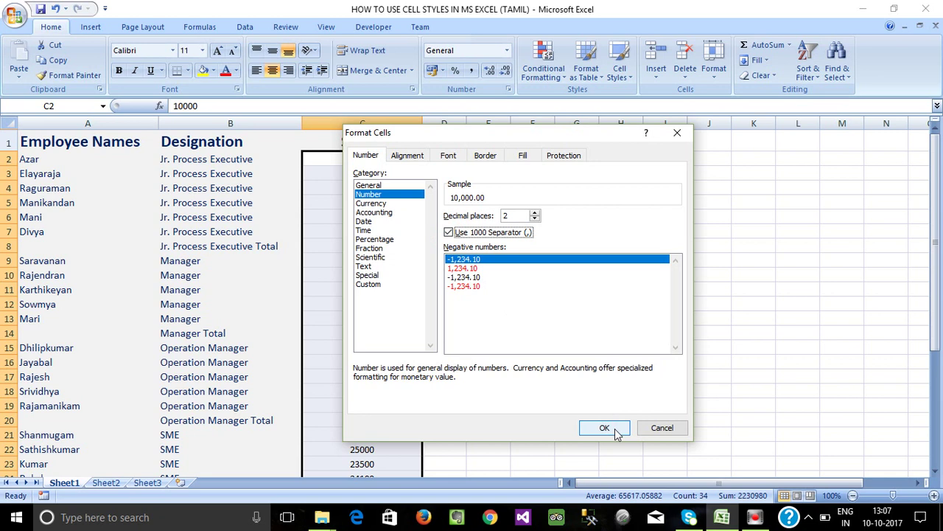
Give the "Number Style" a standard orange background fill and save the new cell style
{"action": "left_click", "coordinate": [448, 155]}
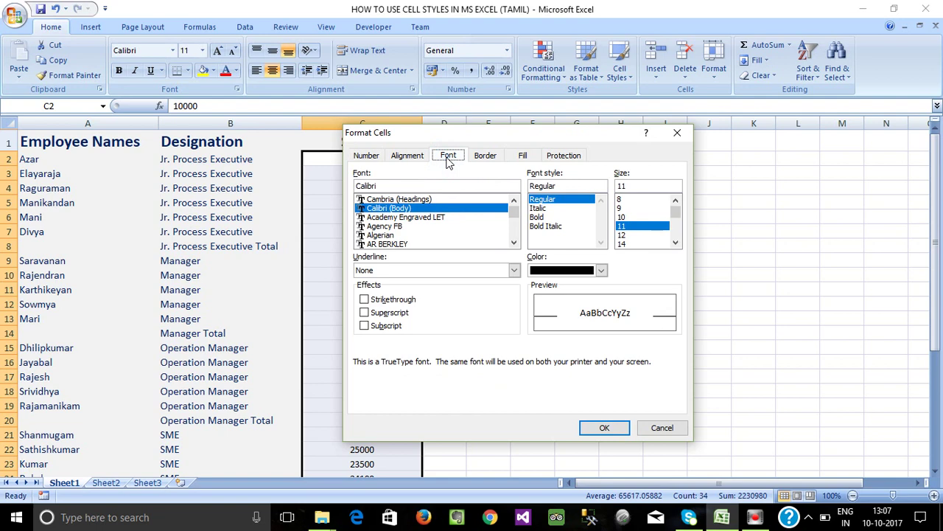
{"action": "left_click", "coordinate": [522, 156]}
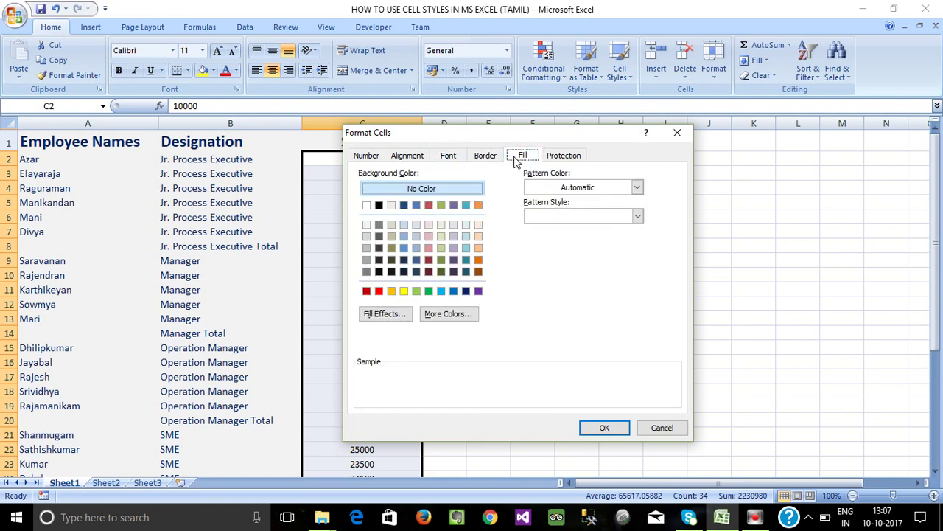
{"action": "left_click", "coordinate": [391, 291]}
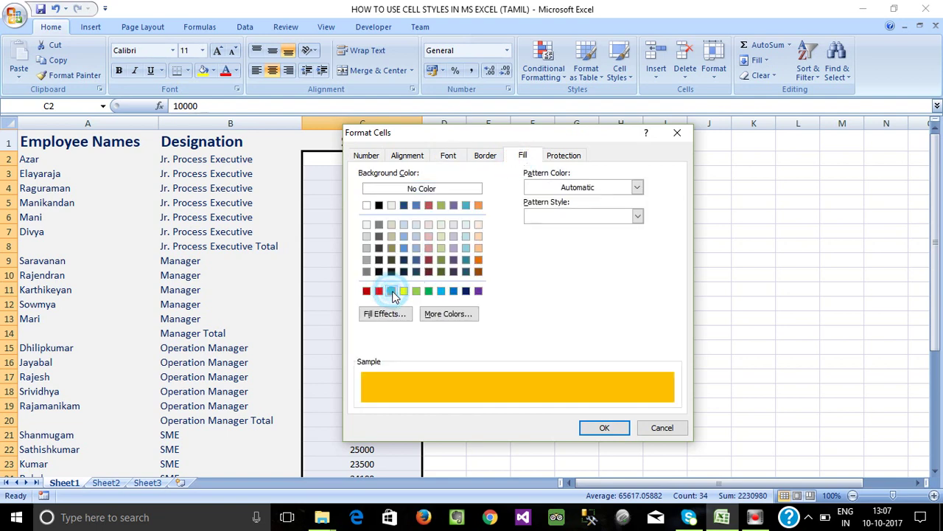
{"action": "left_click", "coordinate": [604, 427]}
{"action": "left_click", "coordinate": [521, 384]}
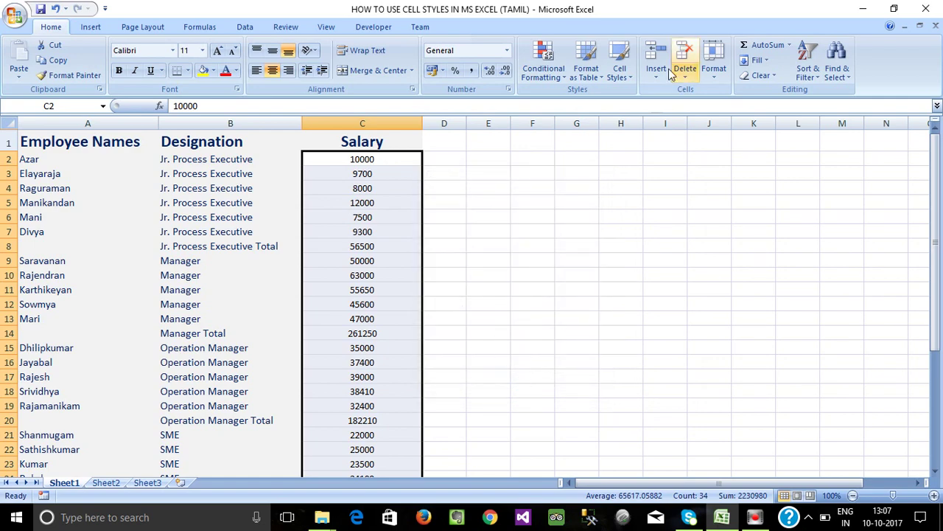
Apply the custom "Number Style" to the selected salary cells
{"action": "left_click", "coordinate": [627, 75]}
{"action": "left_click", "coordinate": [625, 75]}
{"action": "left_click", "coordinate": [623, 76]}
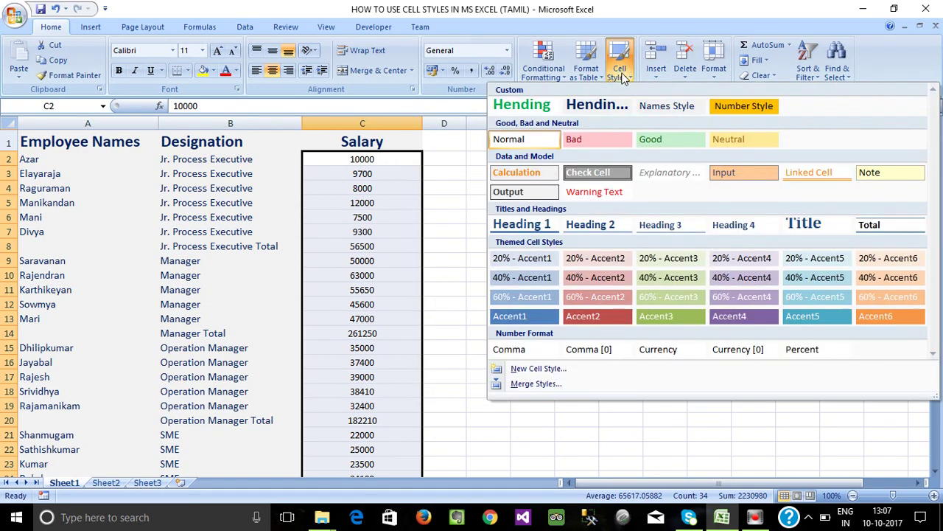
{"action": "left_click", "coordinate": [743, 106]}
{"action": "left_click", "coordinate": [231, 229]}
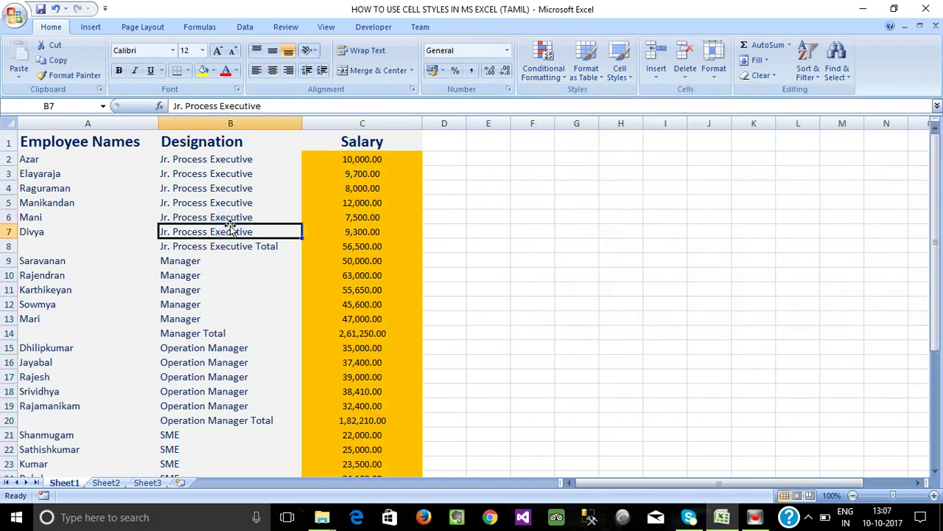
Review the styled salary table down to its last row and preview the custom "Number Style" on designation cell B12
{"action": "scroll", "coordinate": [228, 239], "scroll_direction": "down", "scroll_amount": 6}
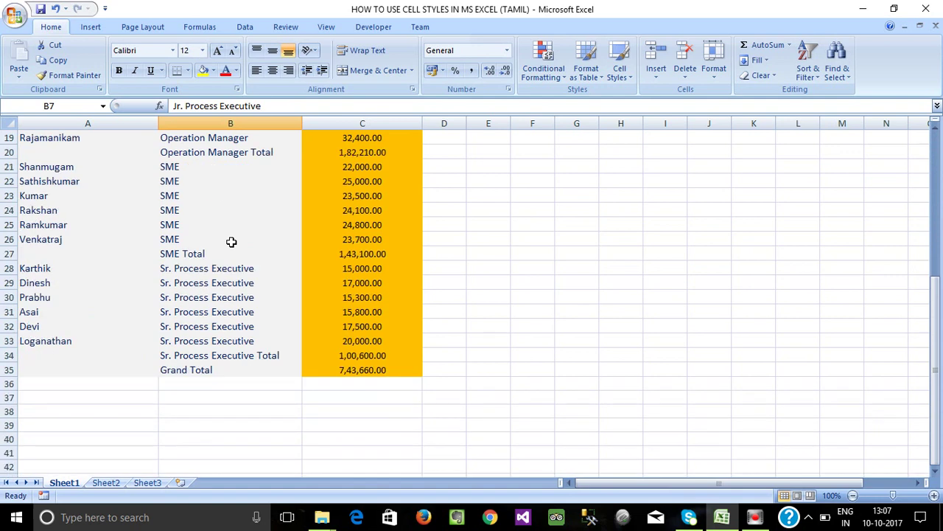
{"action": "scroll", "coordinate": [229, 241], "scroll_direction": "up", "scroll_amount": 6}
{"action": "left_click", "coordinate": [231, 303]}
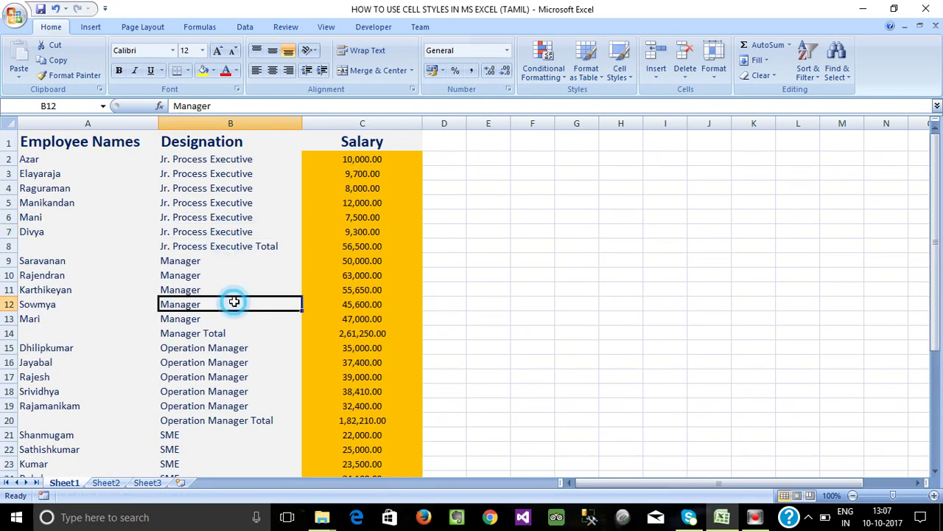
{"action": "left_click", "coordinate": [619, 70]}
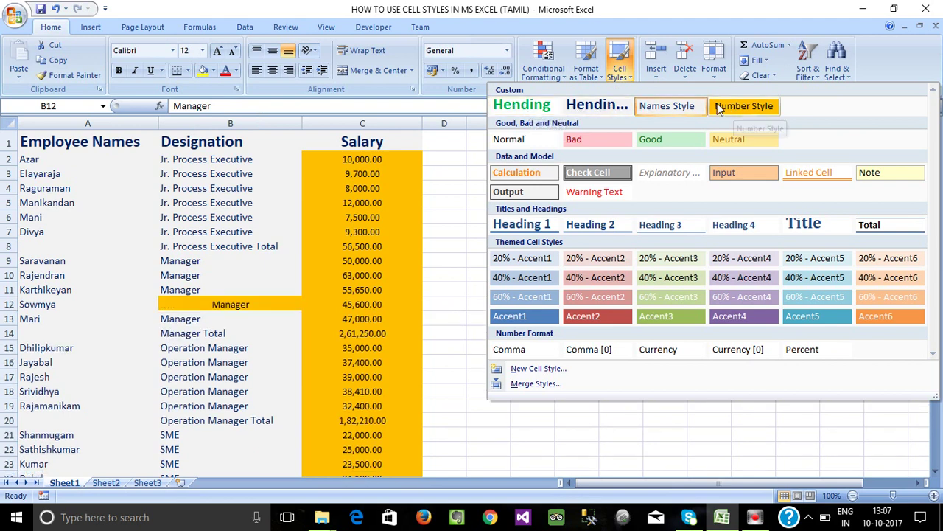
{"action": "left_click", "coordinate": [122, 181]}
{"action": "left_click", "coordinate": [121, 186]}
Select the employee name cells below the header and preview the custom dark blue heading style on them
{"action": "left_click_drag", "start_coordinate": [44, 160], "coordinate": [126, 472]}
{"action": "scroll", "coordinate": [429, 285], "scroll_direction": "up", "scroll_amount": 4}
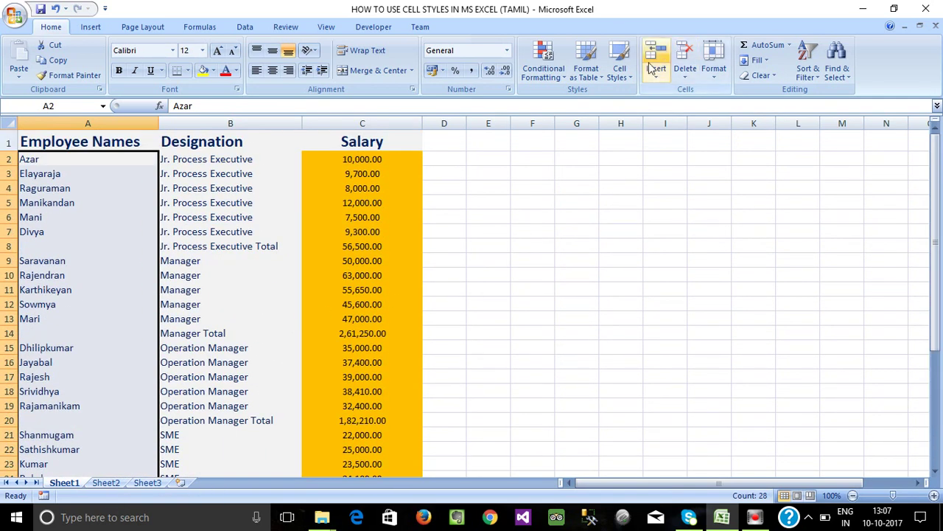
{"action": "left_click", "coordinate": [619, 65]}
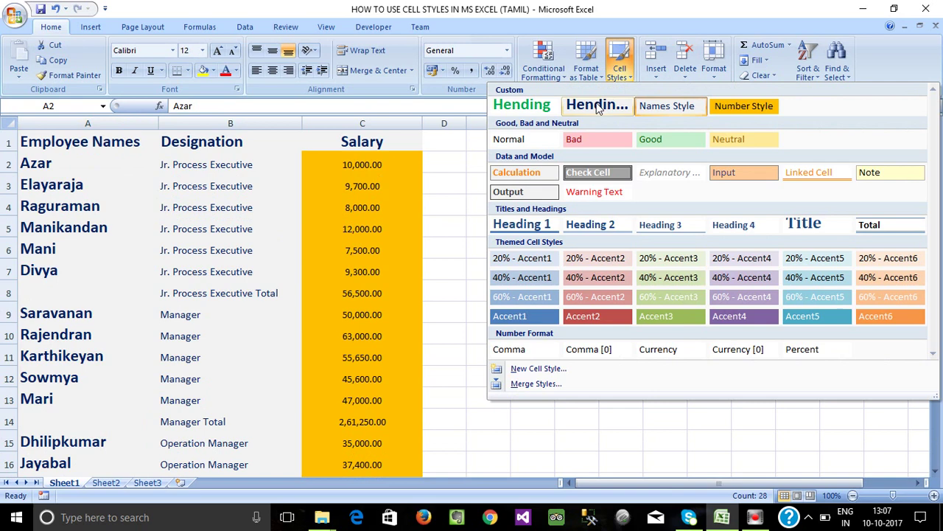